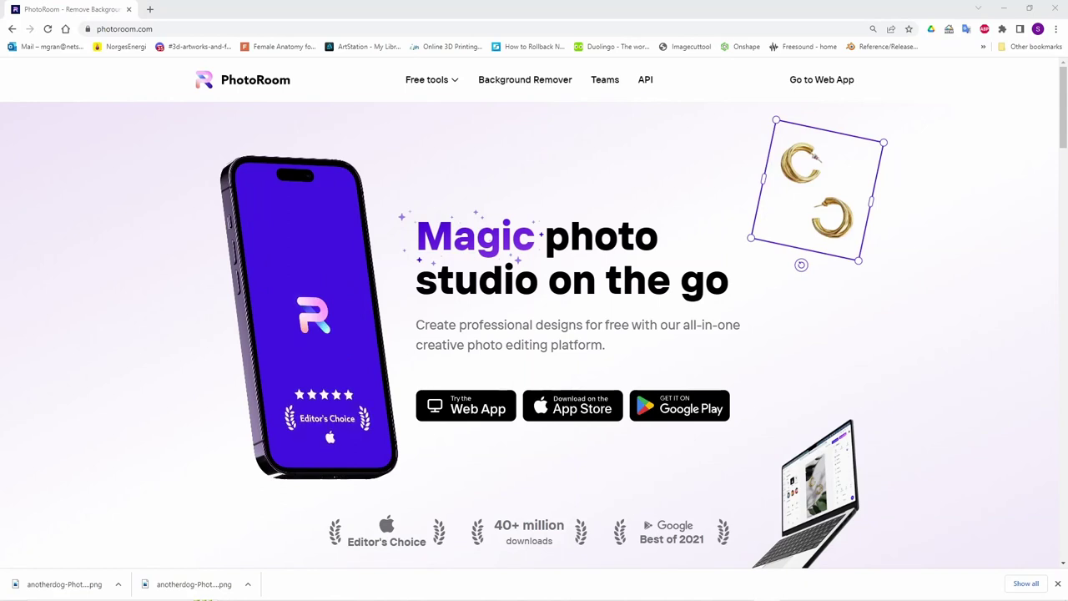
Load the standing French bulldog photo into PhotoRoom's White Background tool to replace its background with white.
mouse_move(451, 83)
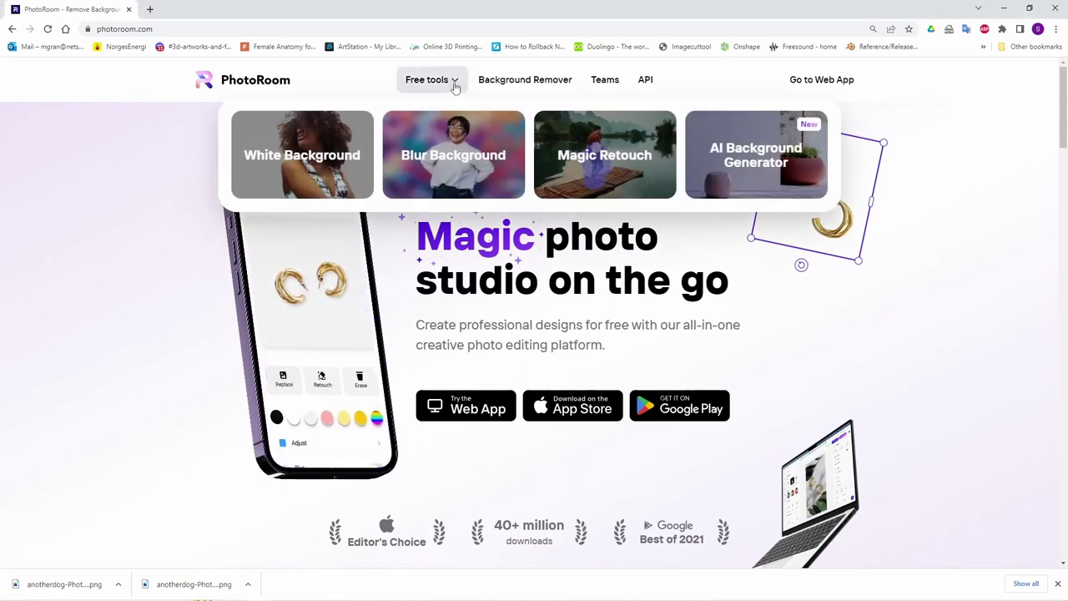
left_click(323, 161)
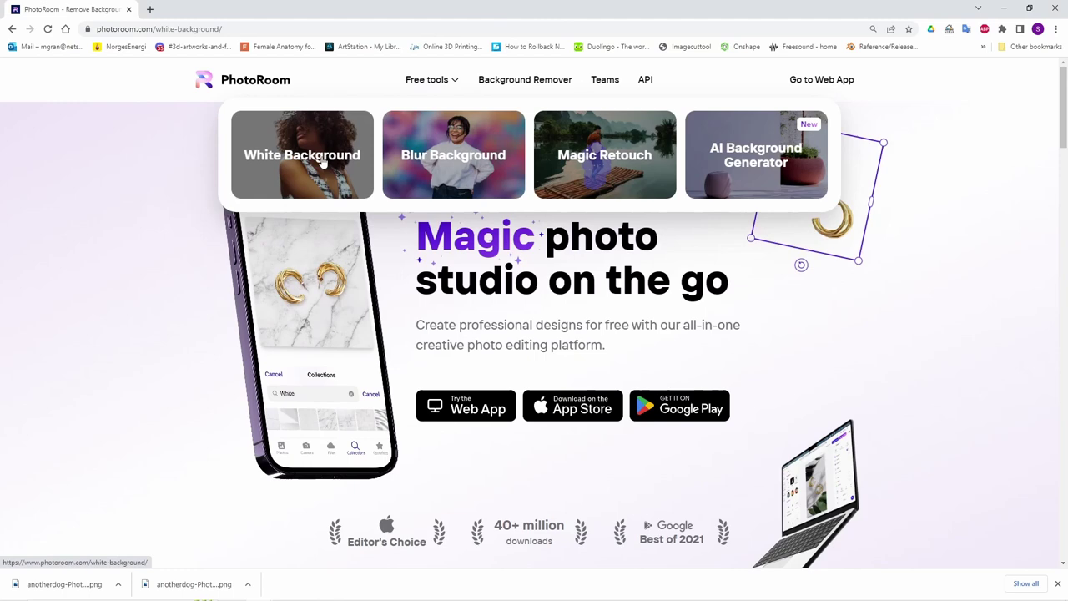
left_click_drag(65, 585, 165, 389)
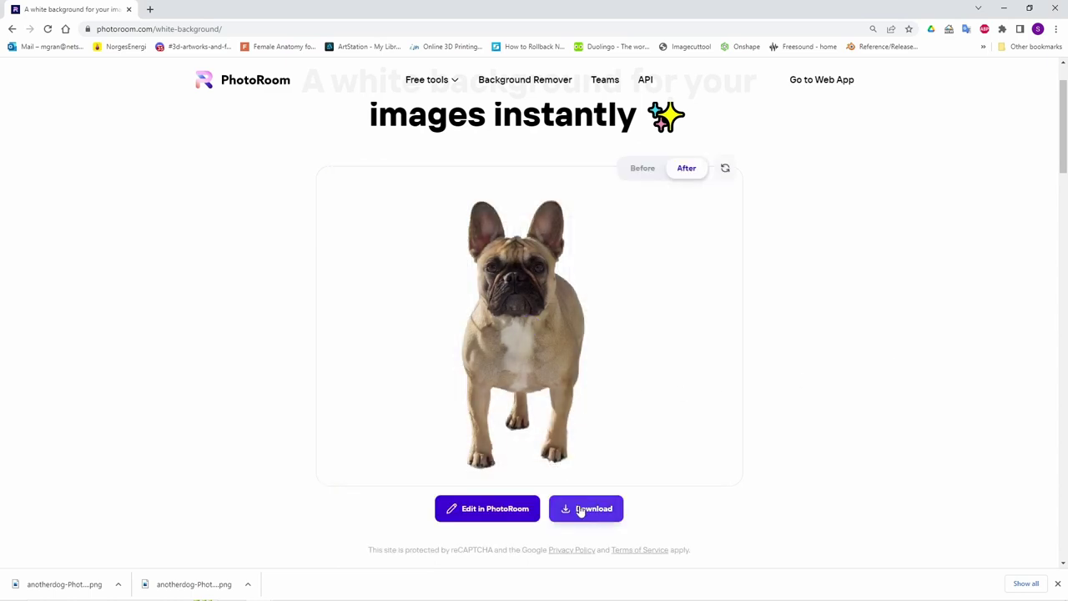
Load the brown dog portrait into the Magic Retouch tool and brush over the dog's collar to remove it.
mouse_move(430, 80)
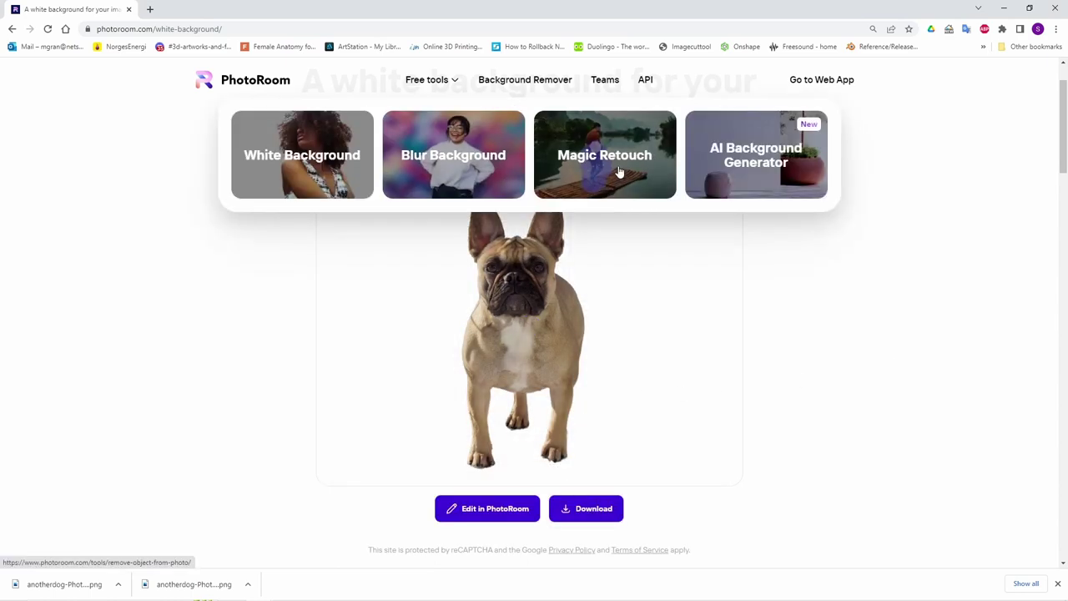
left_click(619, 172)
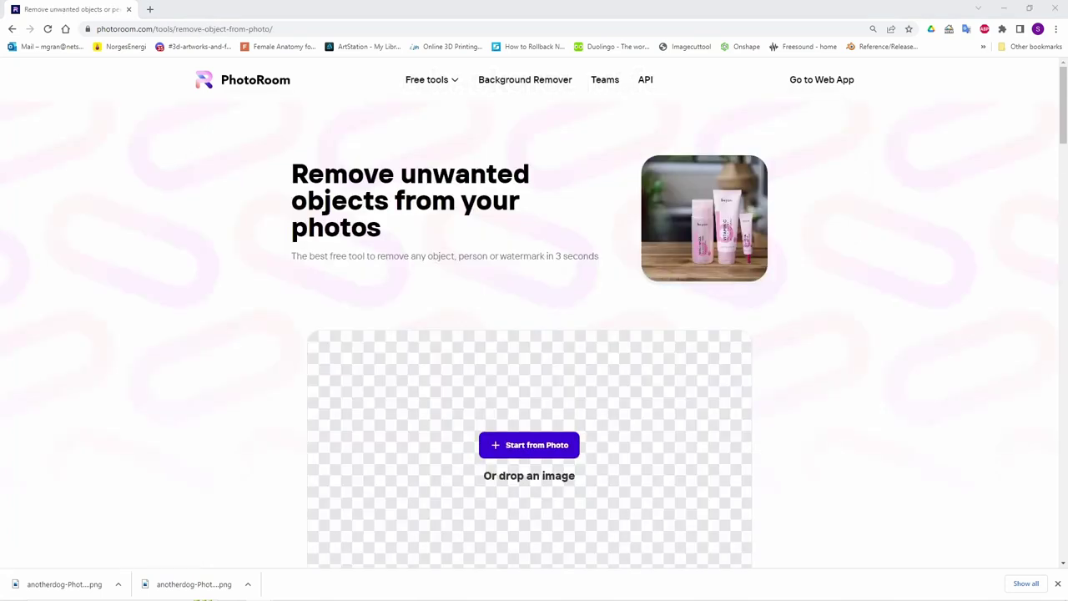
mouse_move(58, 584)
left_mouse_down()
mouse_move(426, 371)
mouse_move(534, 475)
left_mouse_up()
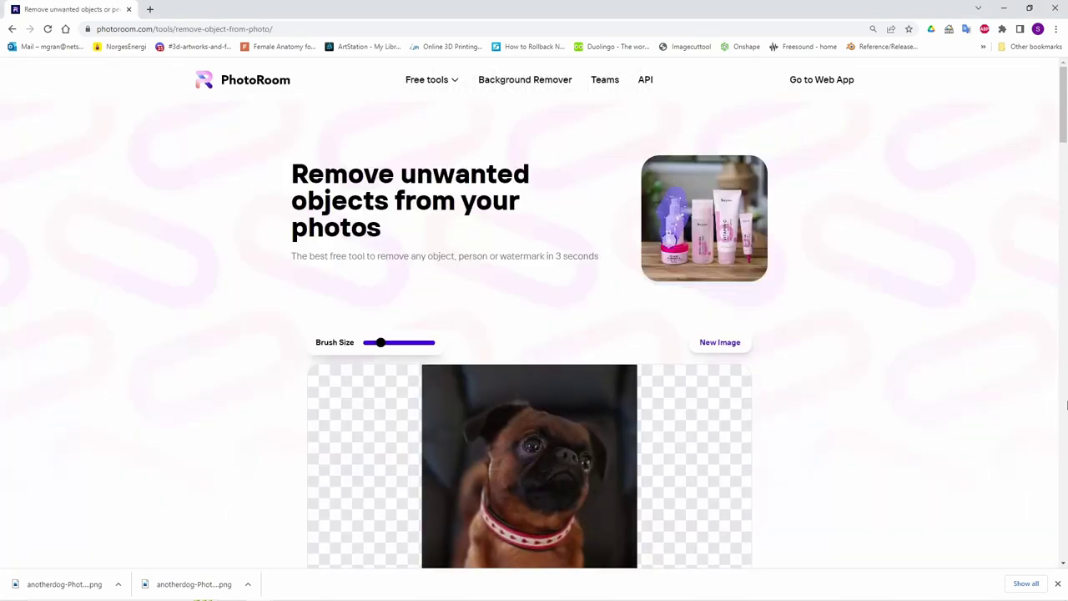
scroll(1062, 405, "down", 1)
scroll(1063, 405, "down", 1)
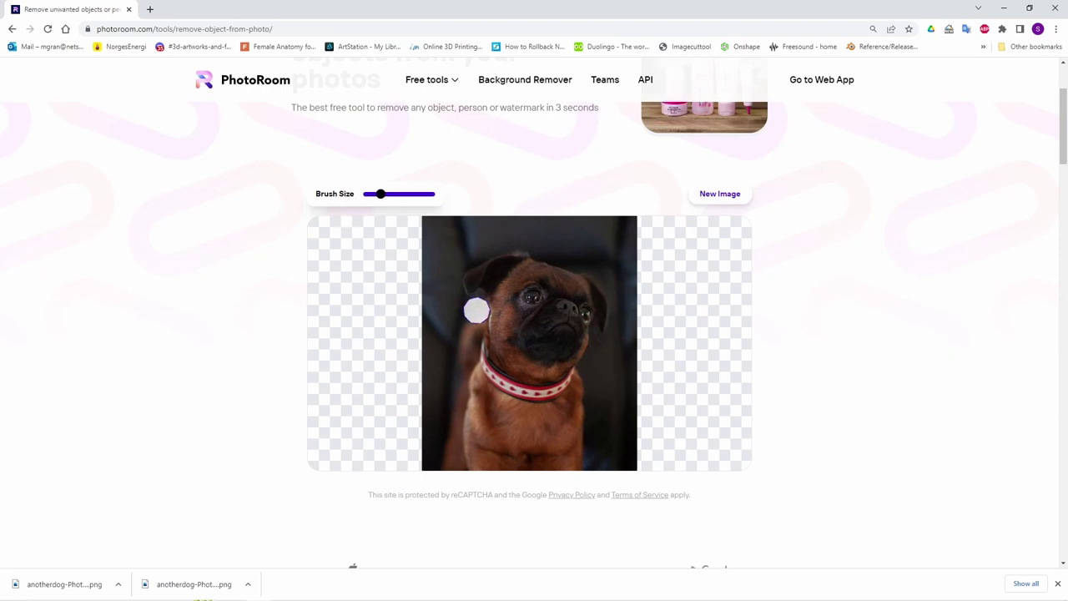
mouse_move(479, 349)
left_mouse_down()
mouse_move(509, 385)
mouse_move(539, 393)
mouse_move(595, 367)
left_mouse_up()
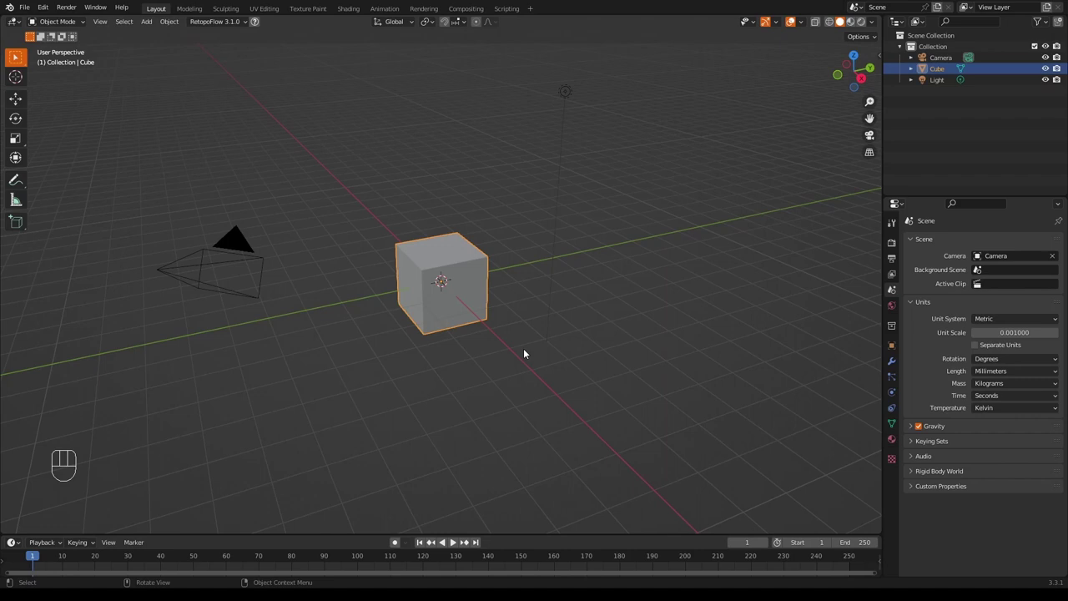
Switch to Blender, delete the default camera, cube and light, and add a mesh plane.
key("a")
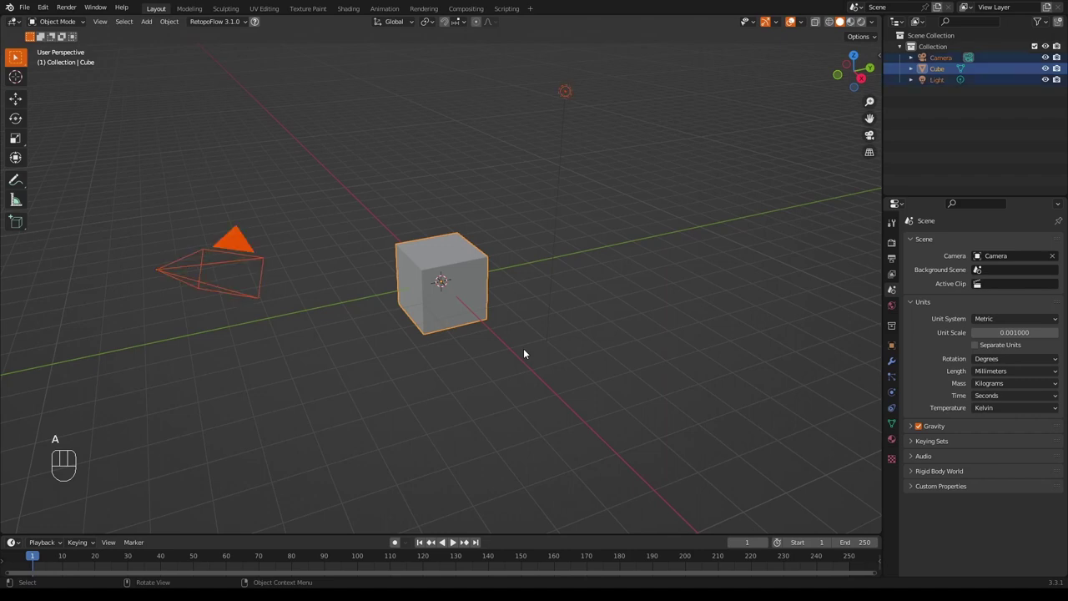
key("x")
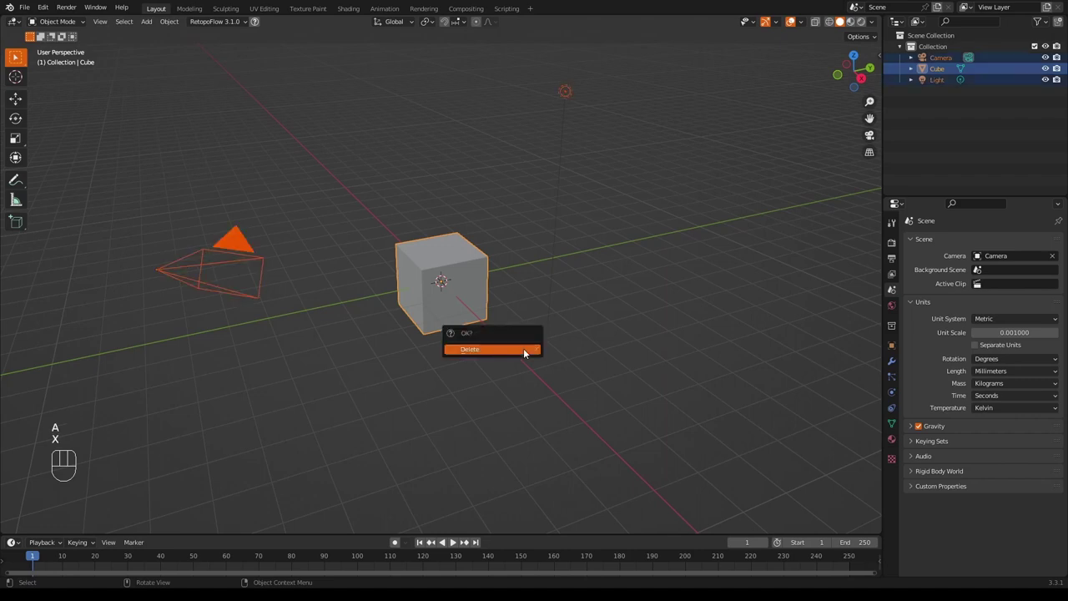
left_click(523, 350)
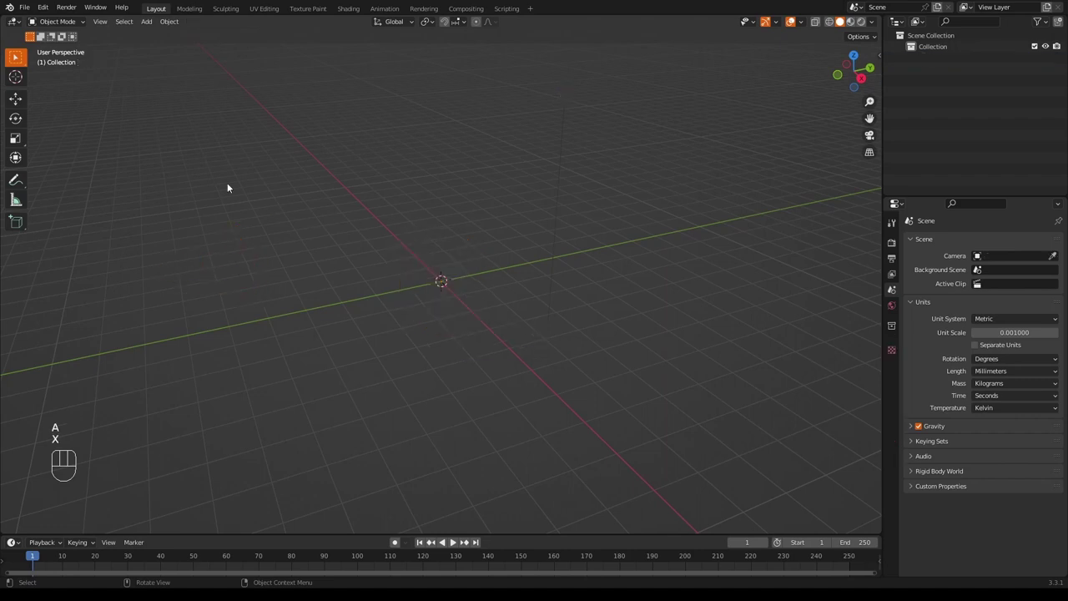
left_click(147, 22)
mouse_move(153, 34)
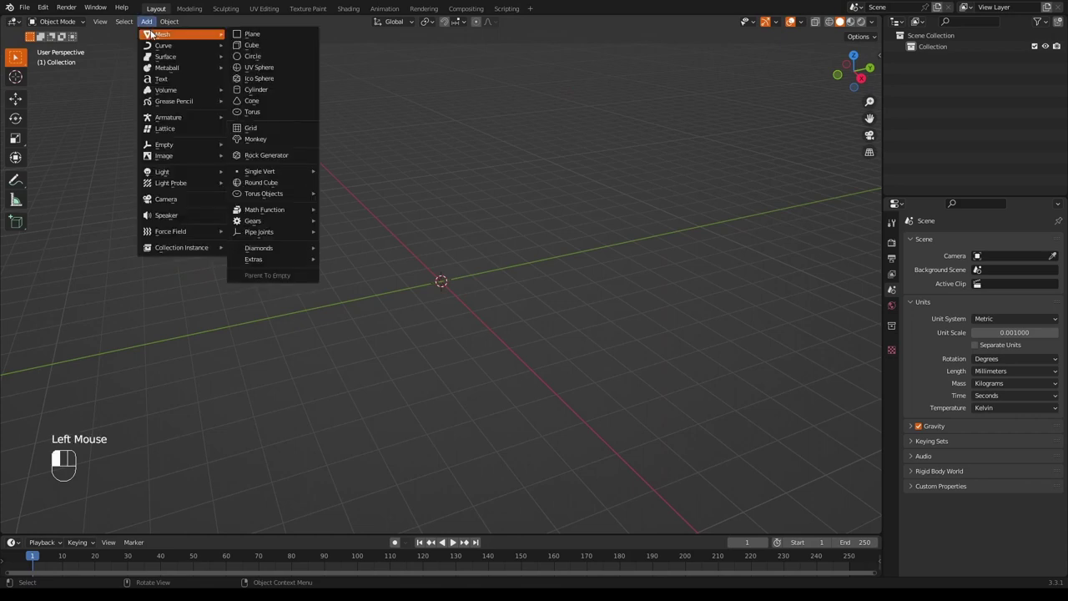
left_click(247, 34)
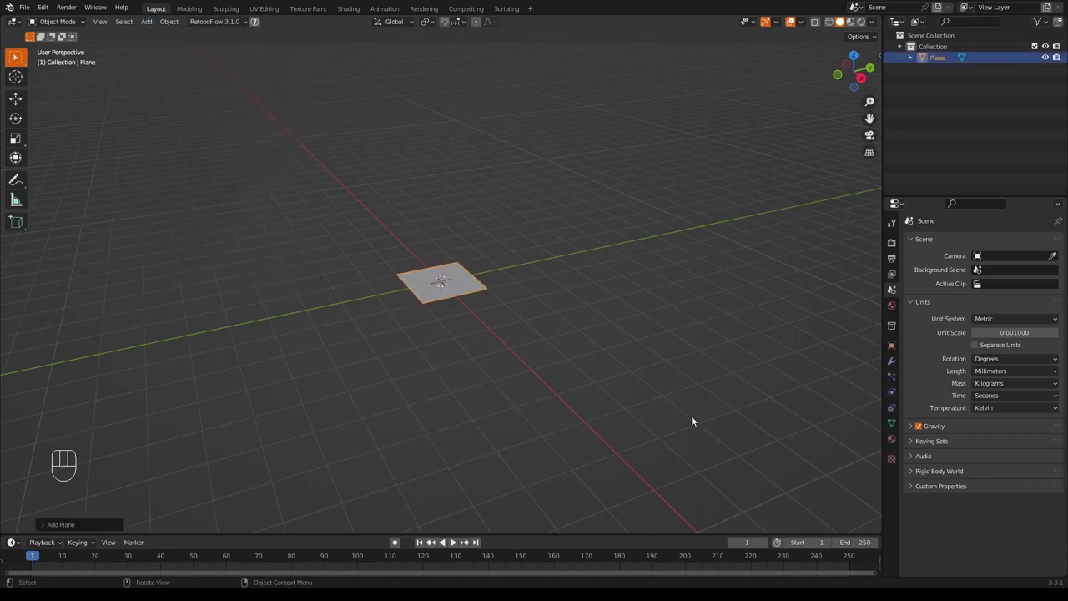
Subdivide the plane with a Subdivision Surface modifier set to Simple with 8 viewport levels, and apply it.
left_click(892, 361)
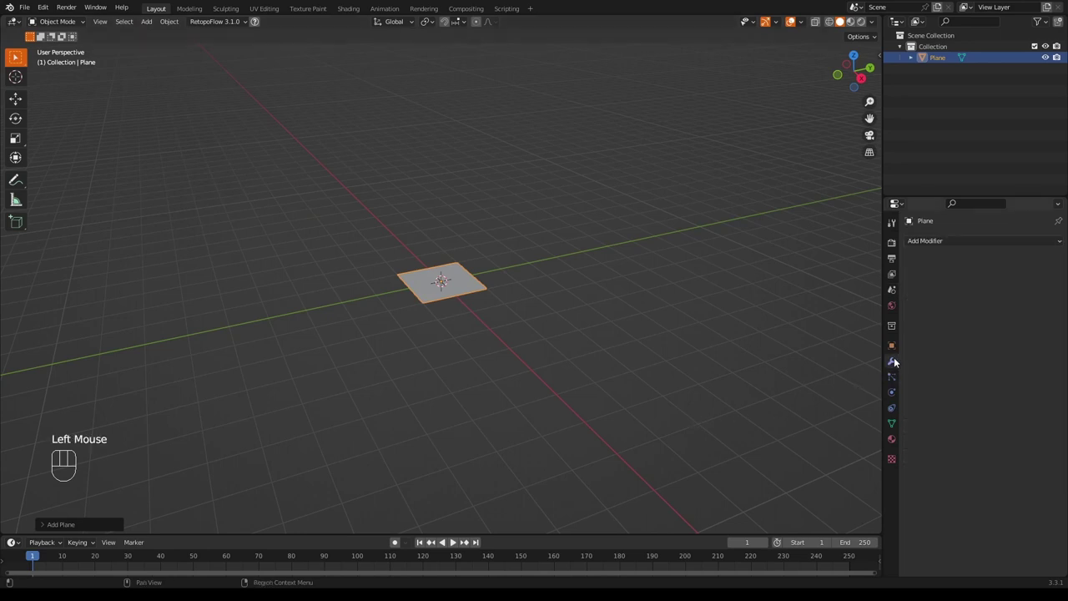
left_click(962, 241)
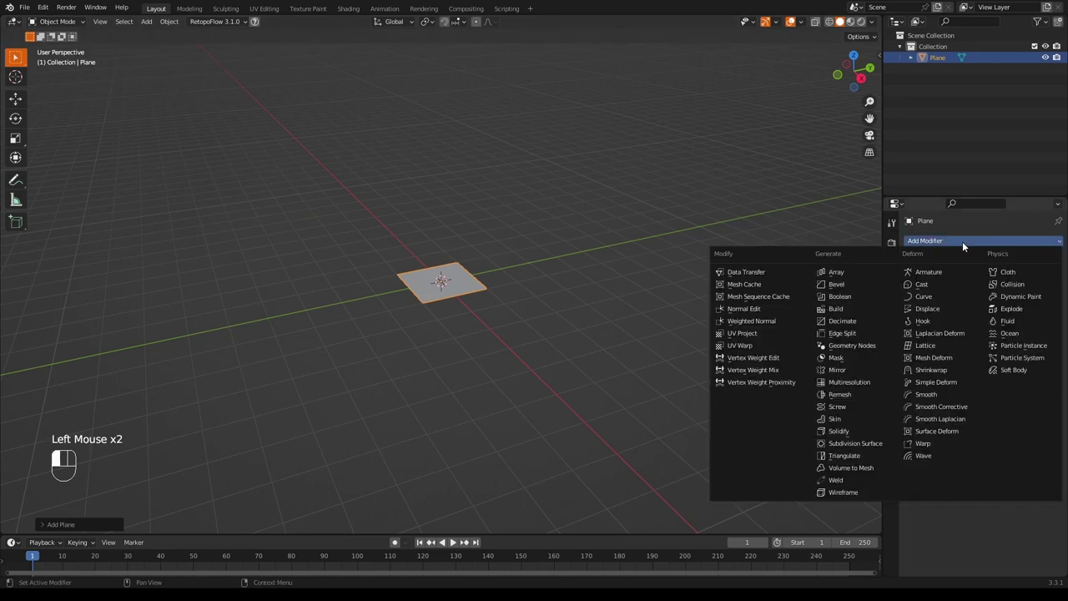
left_click(863, 441)
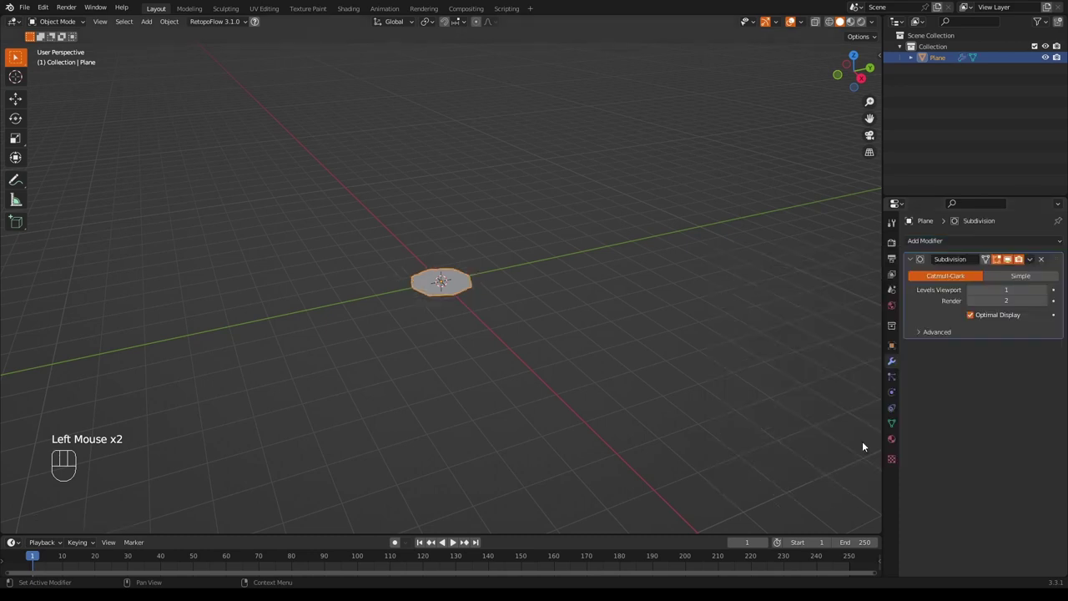
left_click(1018, 290)
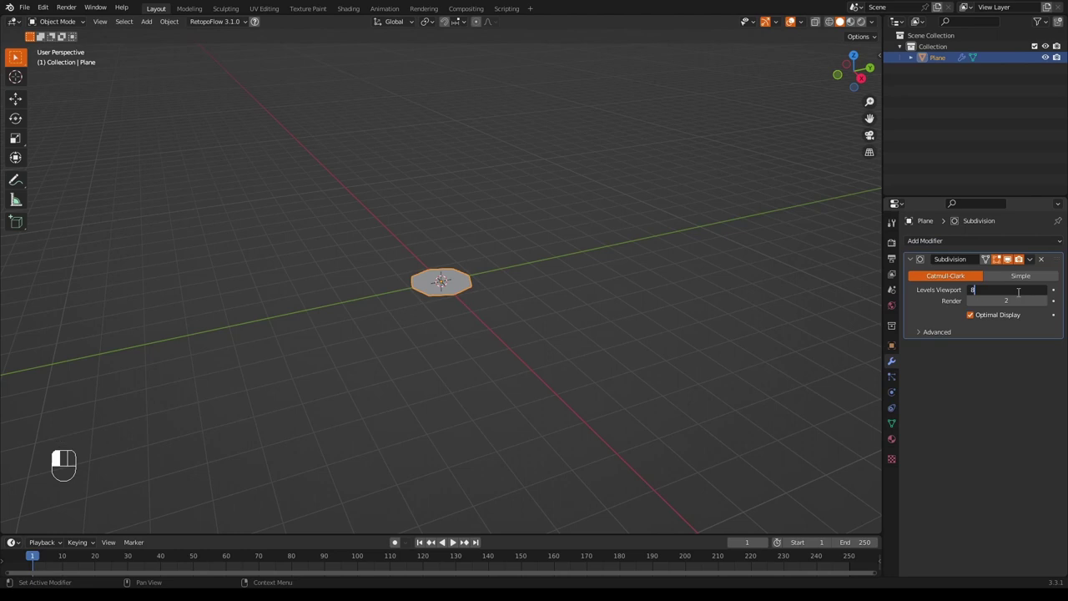
key("Return")
left_click(1017, 276)
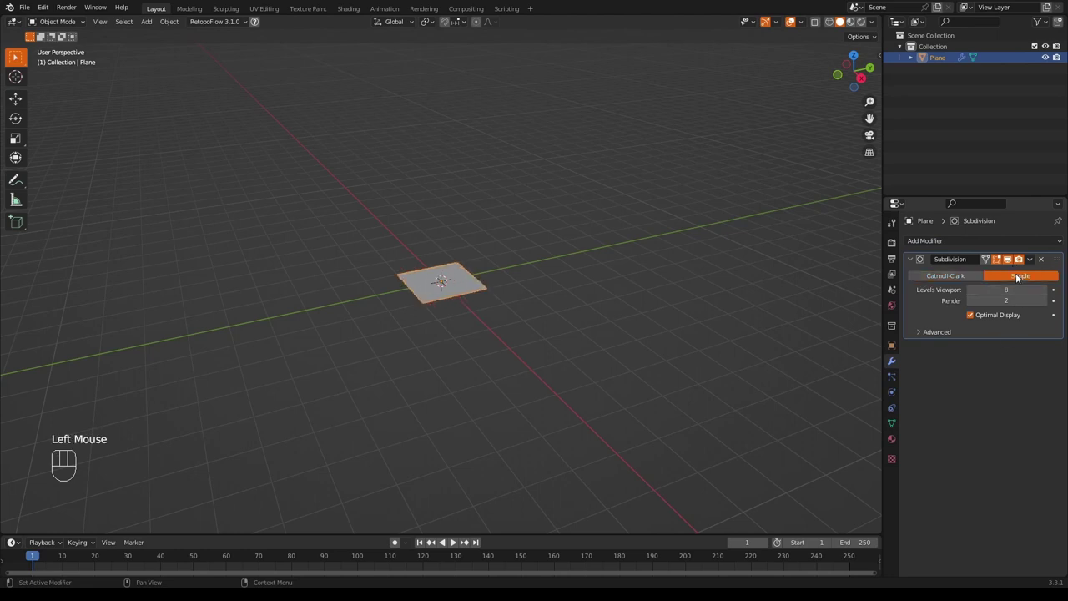
left_click(1030, 259)
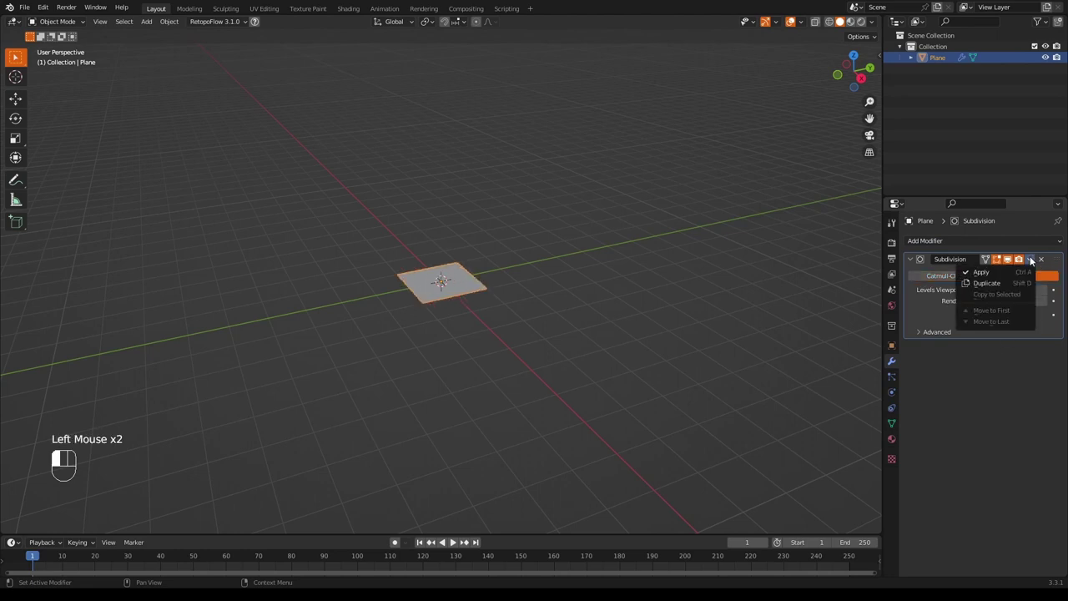
left_click(983, 273)
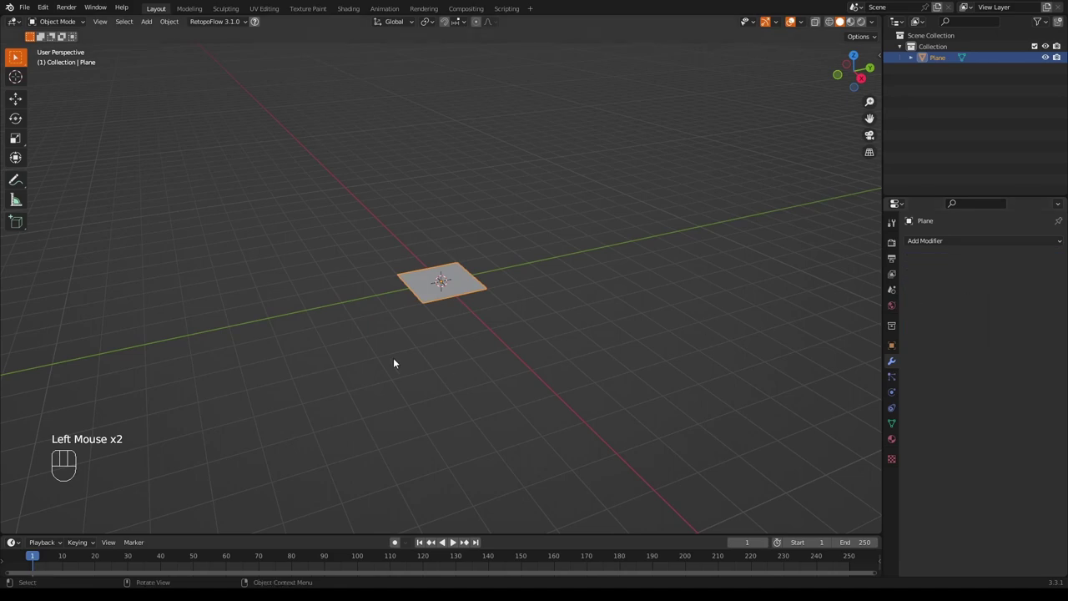
Inspect the density of the plane's subdivided mesh in Edit Mode and return to Object Mode.
middle_click_drag(394, 363, 476, 334)
scroll(476, 333, "up", 5)
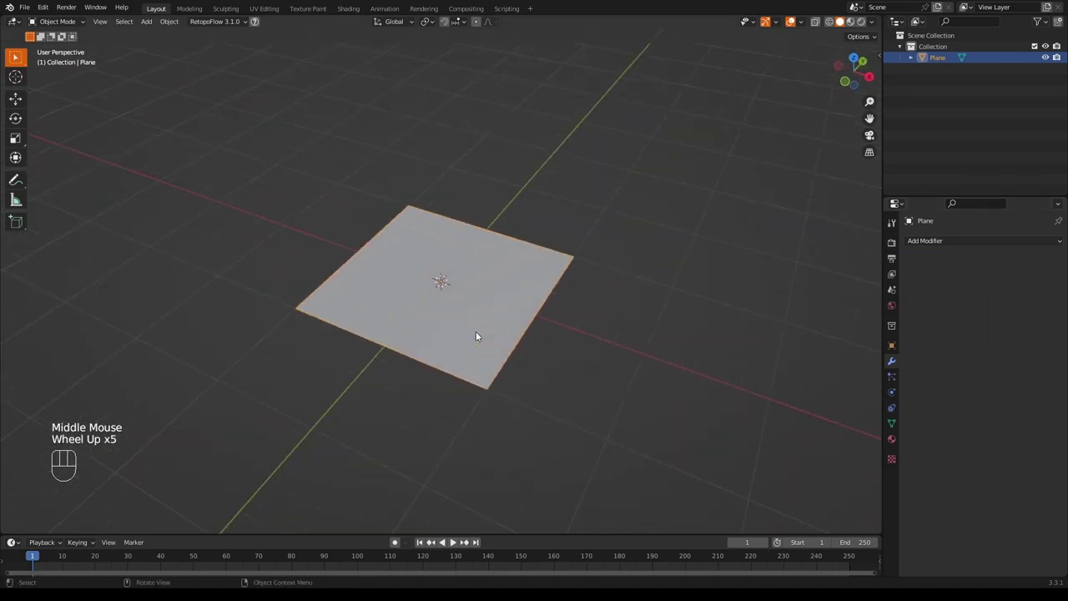
key("Tab")
scroll(475, 333, "up", 7)
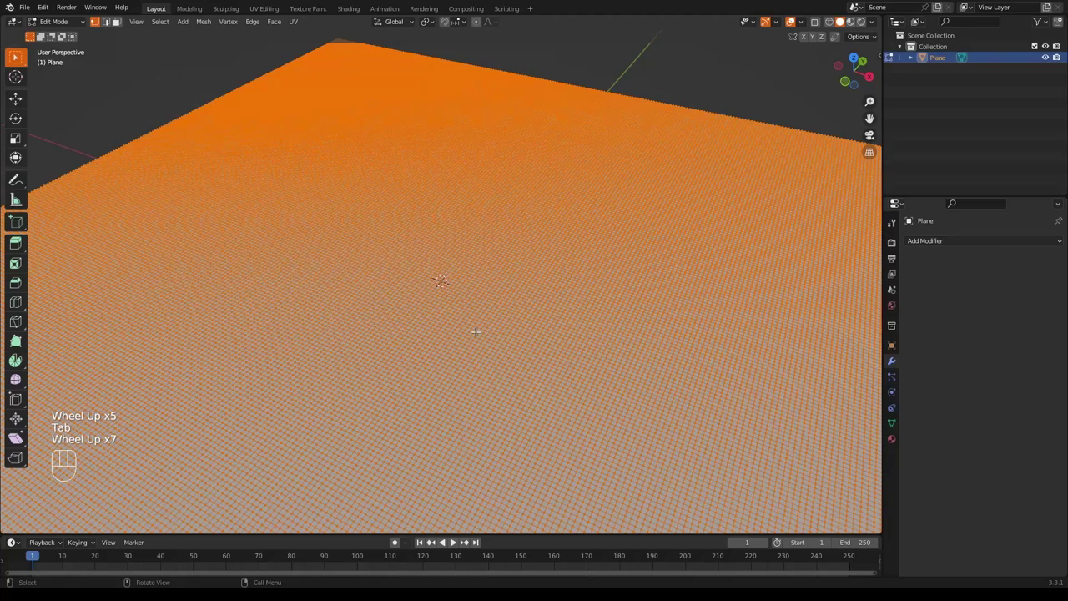
scroll(476, 332, "down", 5)
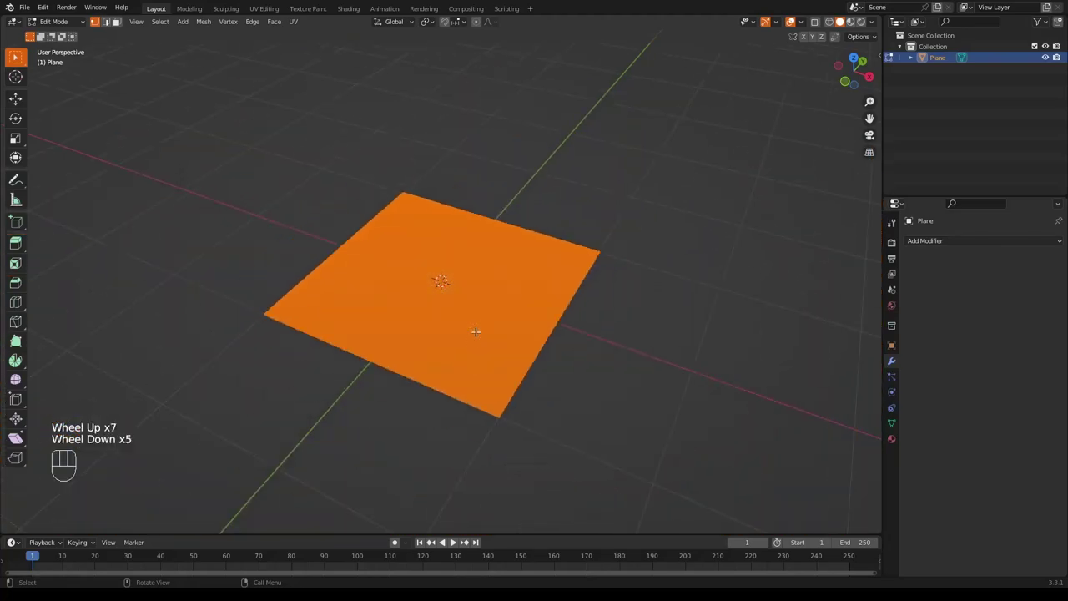
key("Tab")
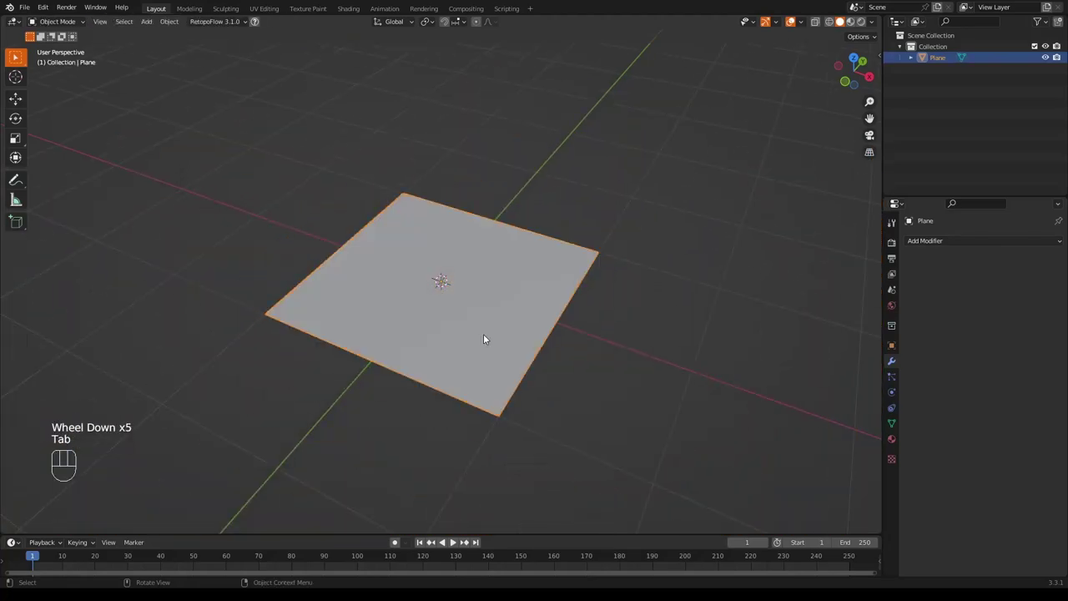
Add a Displace modifier to the plane and create a new texture for it.
left_click(940, 240)
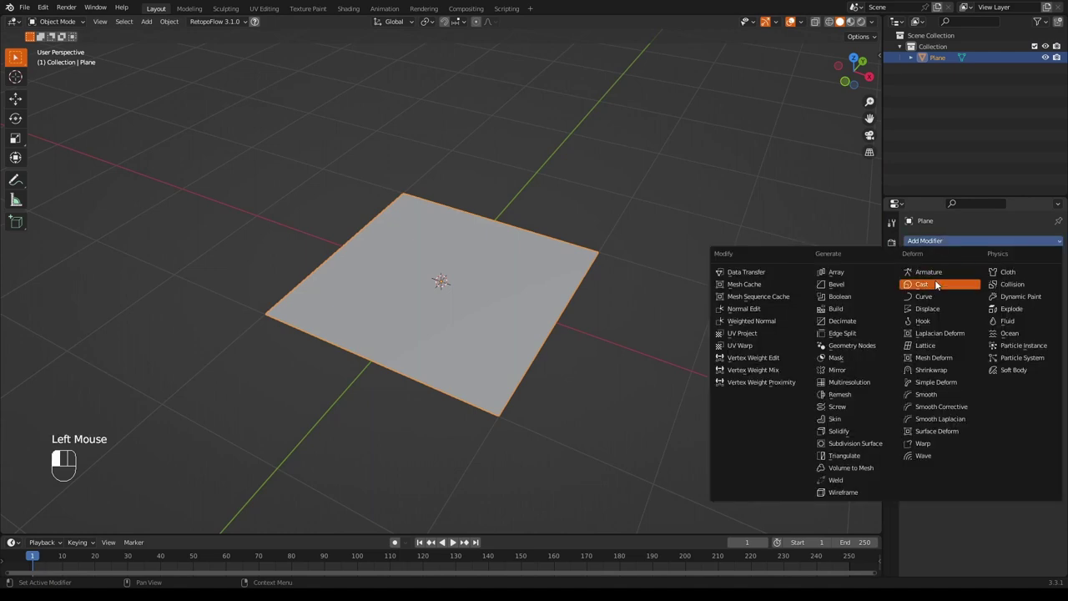
left_click(931, 308)
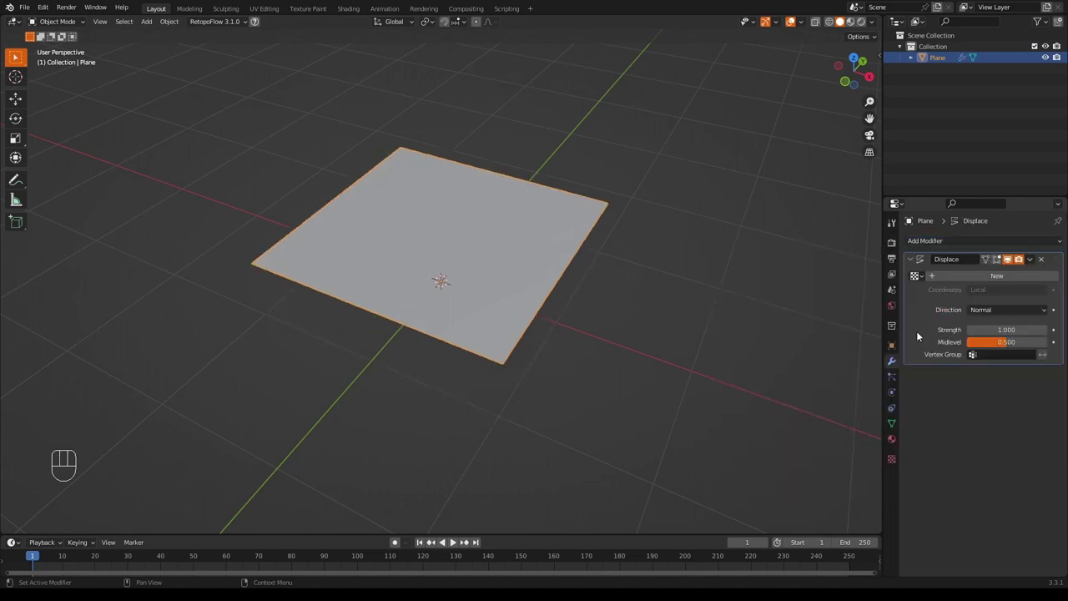
left_click(988, 275)
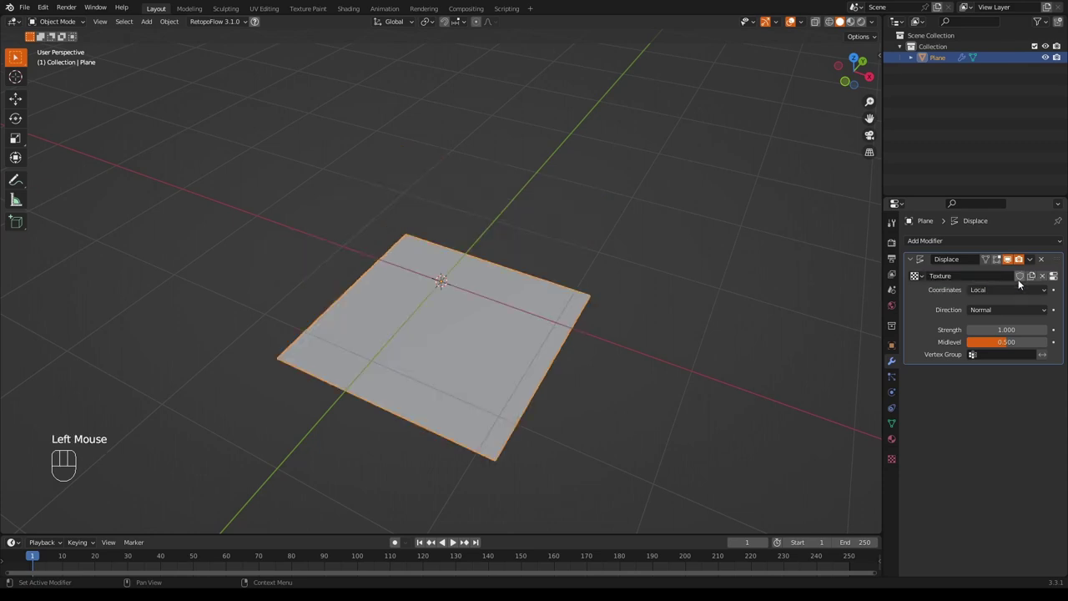
Load dog2_b.jpg from the coffe filter holder folder on drive D as the displacement texture's image.
left_click(1054, 276)
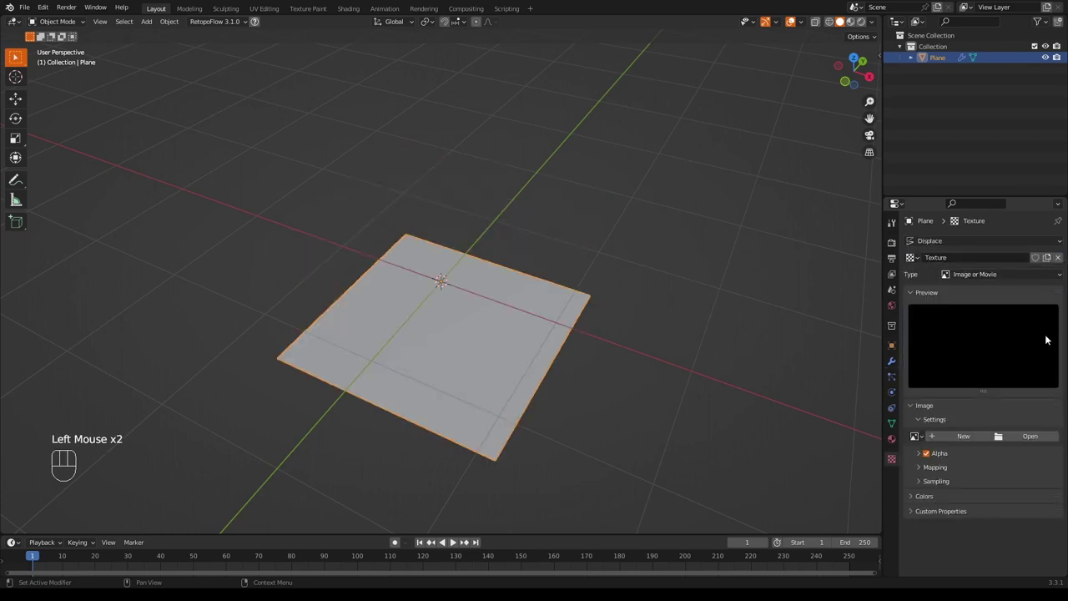
left_click(1029, 435)
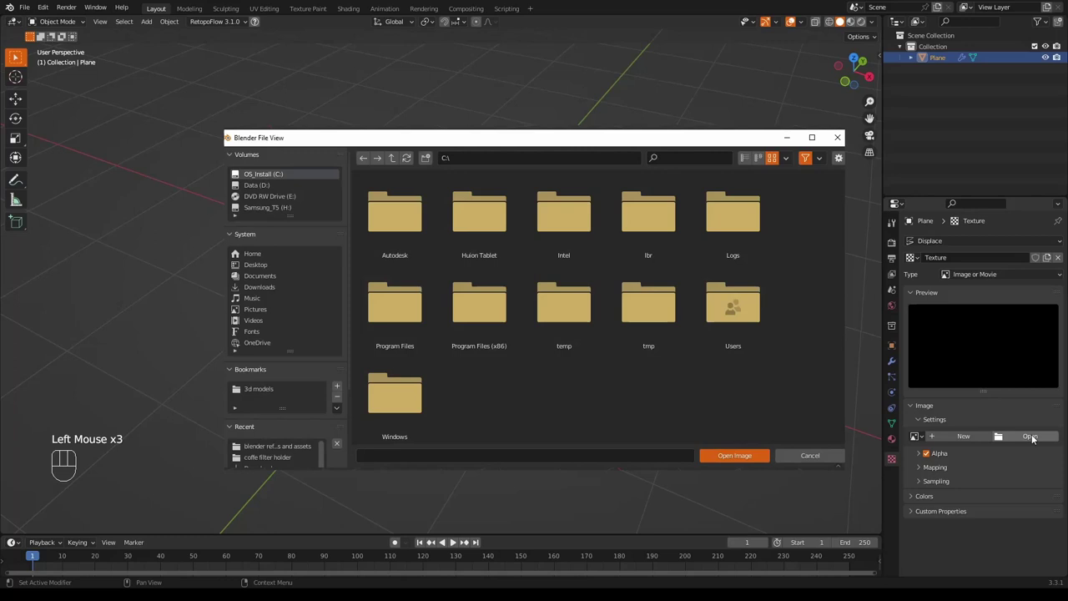
left_click(256, 184)
double_click(646, 216)
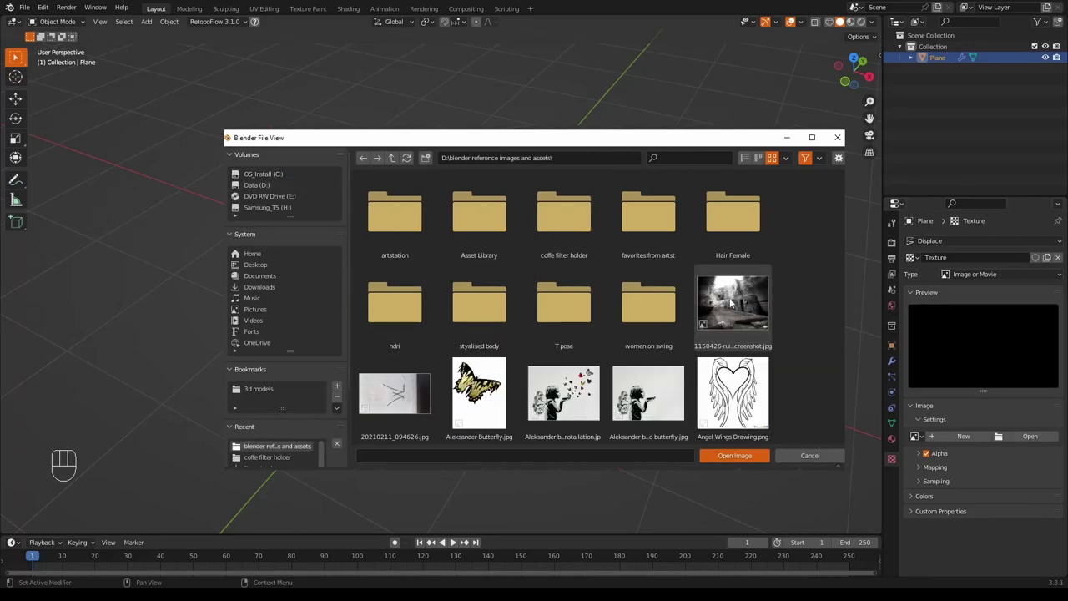
double_click(563, 213)
left_click(648, 301)
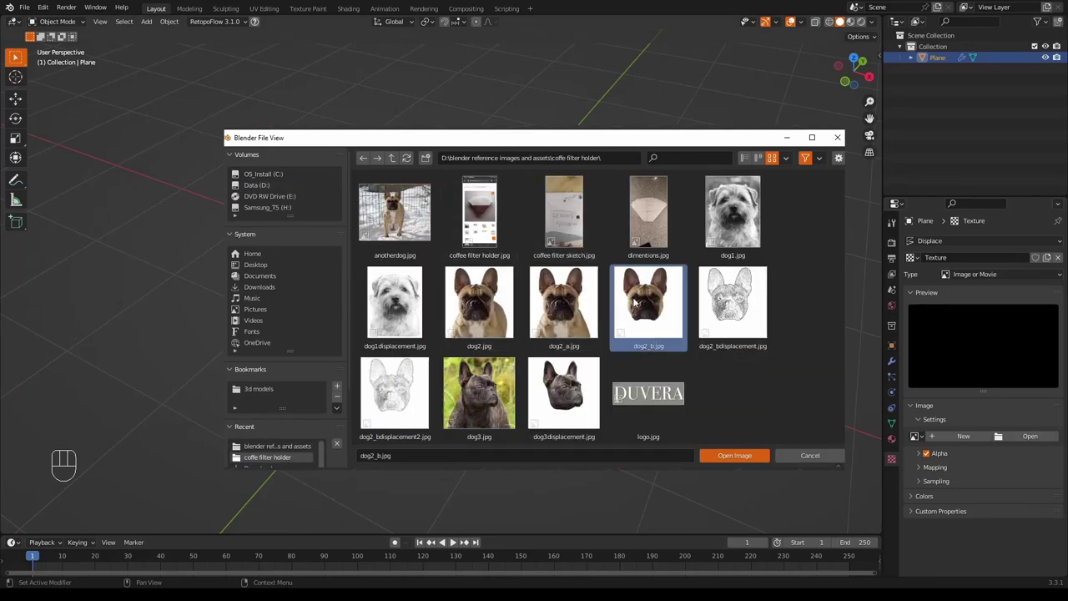
left_click(731, 457)
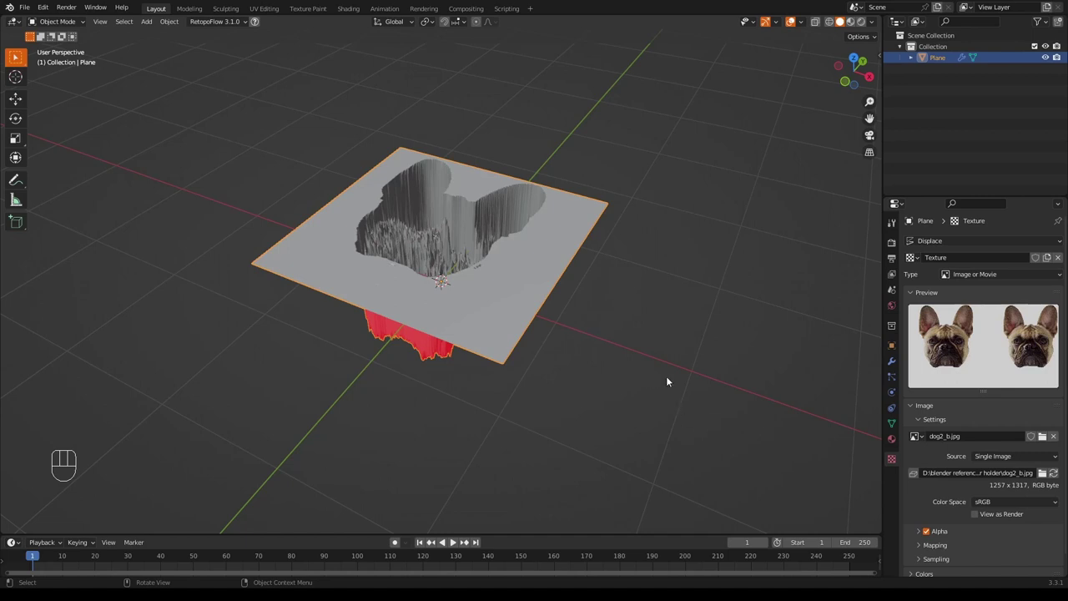
Set the Displace modifier's strength to -0.060 so the dog head rises as a shallow relief.
left_click(891, 361)
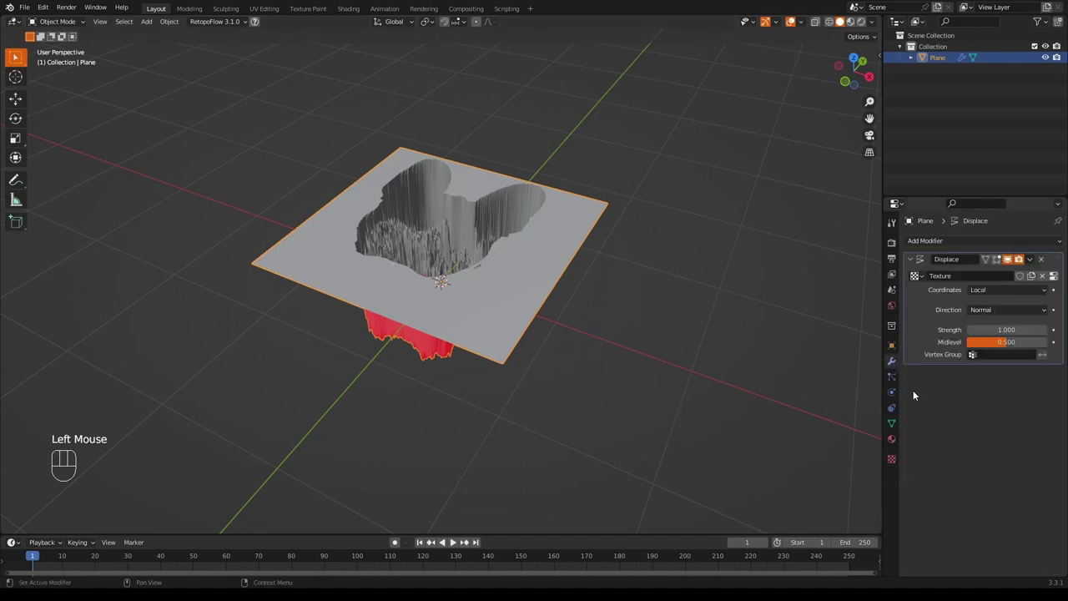
scroll(575, 307, "up", 3)
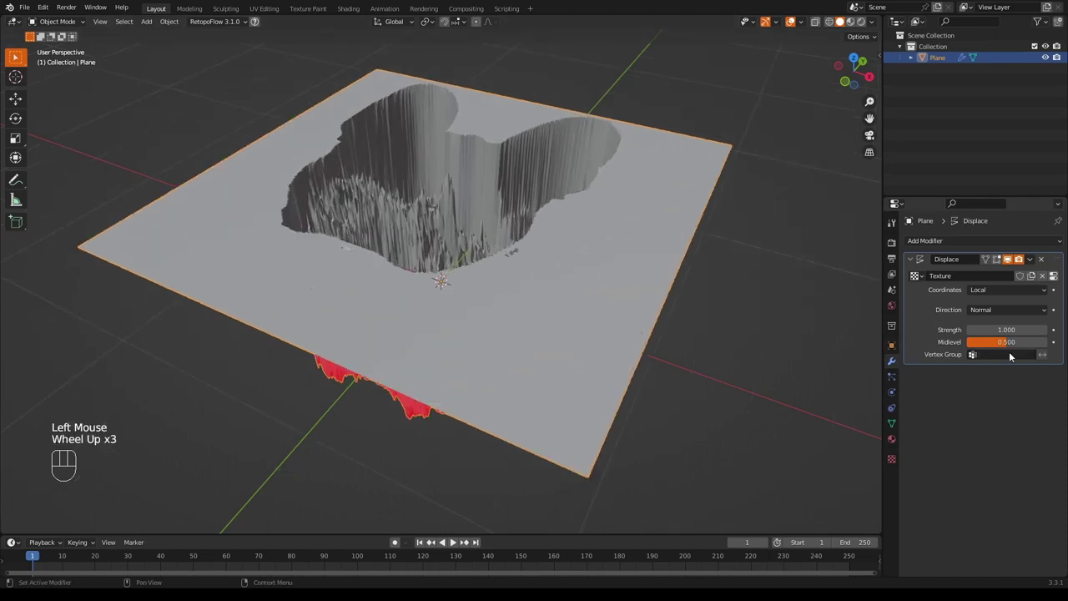
left_click(997, 331)
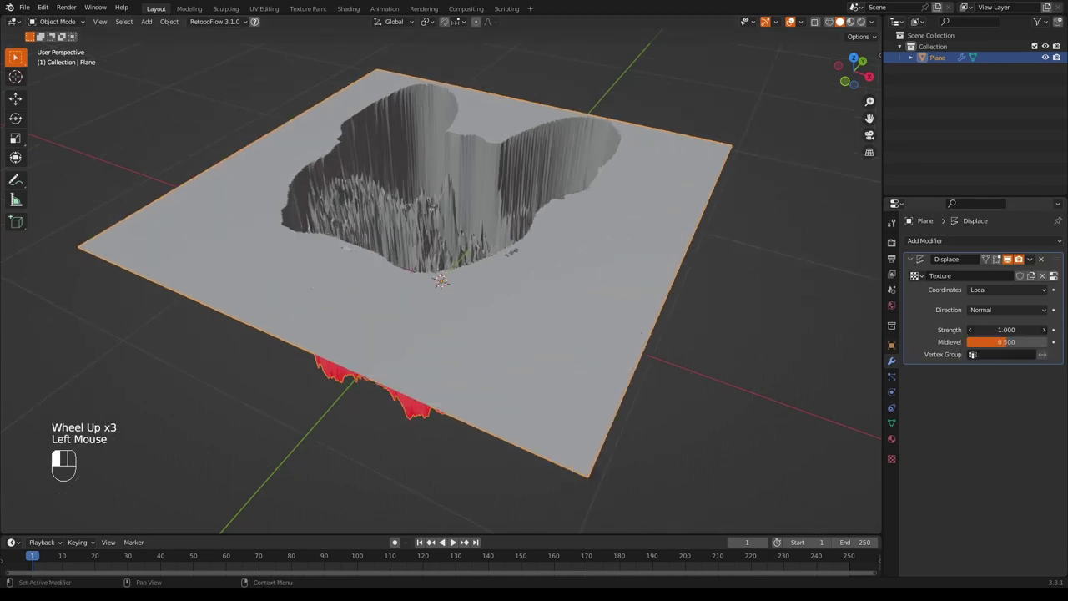
left_click_drag(997, 330, 955, 331)
middle_click_drag(604, 314, 618, 351)
scroll(618, 351, "up", 2)
mouse_move(1008, 331)
left_mouse_down("shift")
mouse_move(989, 330)
mouse_move(1004, 330)
left_mouse_up("shift")
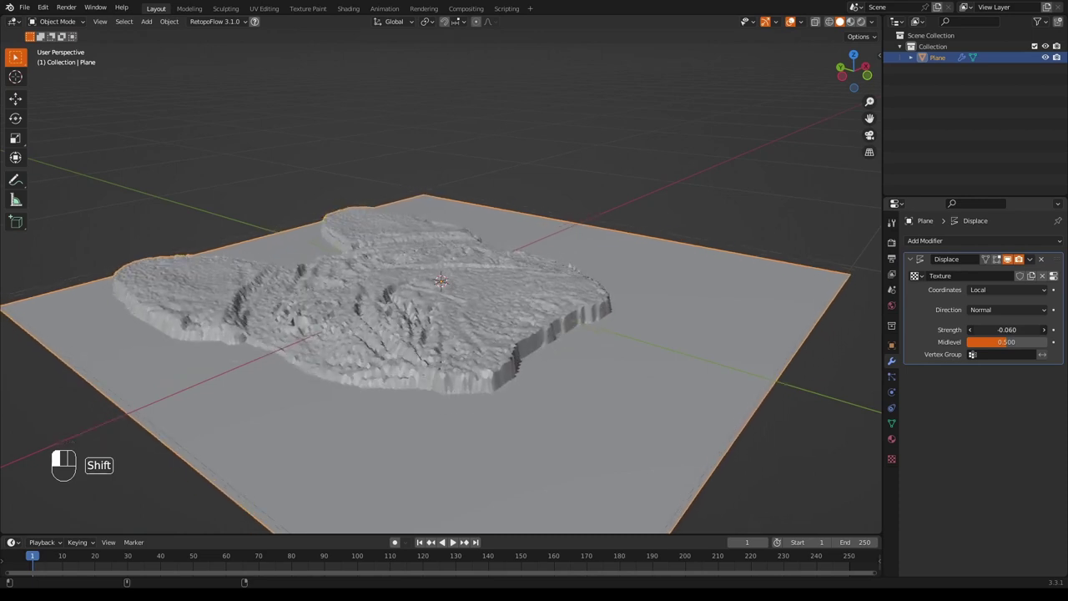
middle_click_drag(584, 295, 518, 384)
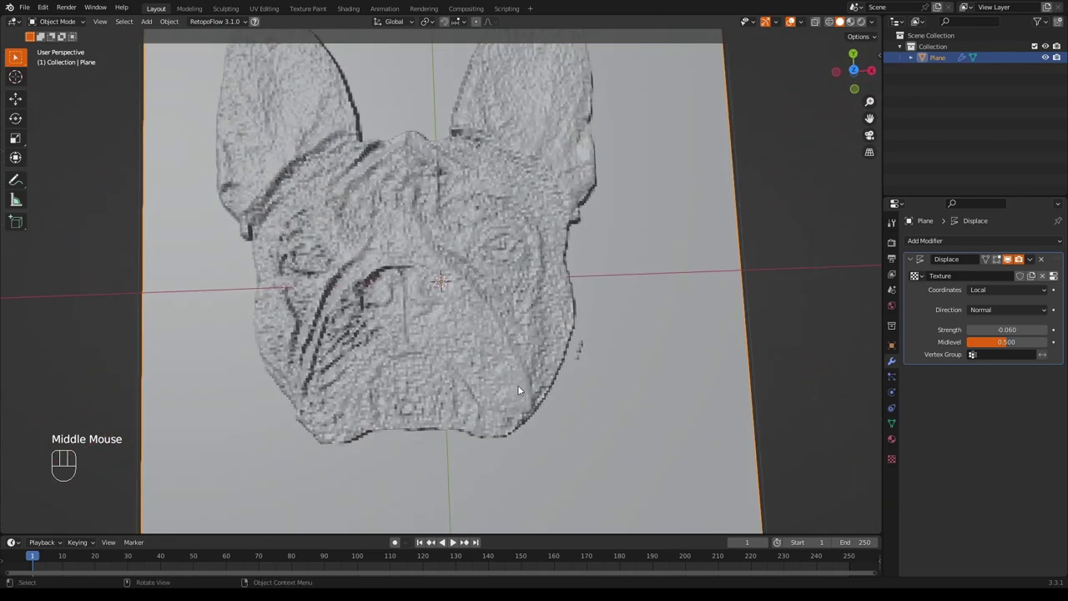
scroll(517, 388, "down", 2)
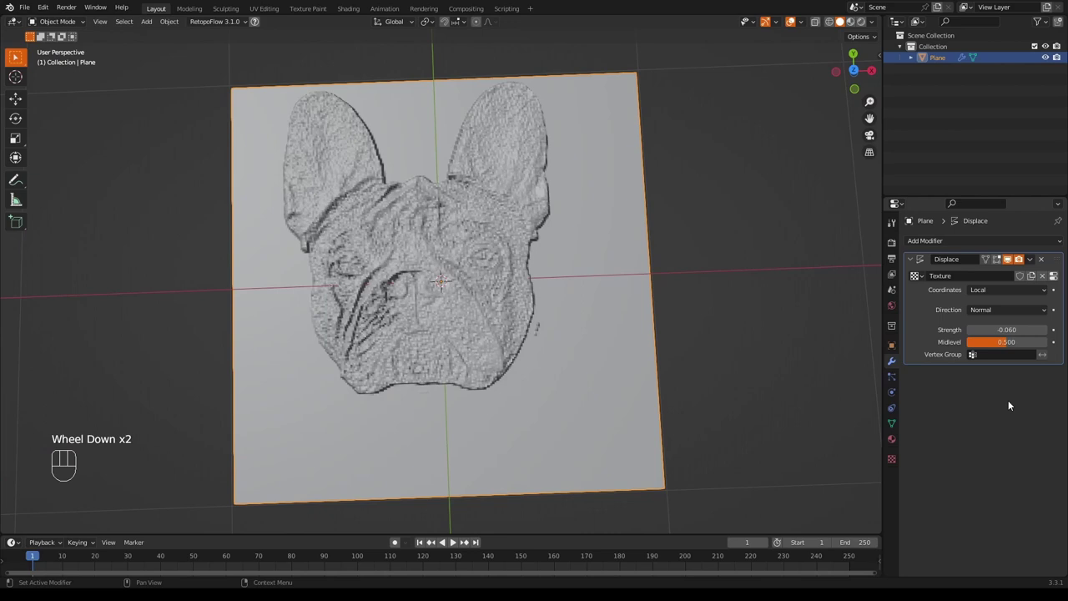
Try different minimum and maximum X and Y crop values in the displacement image's mapping.
left_click(1054, 277)
scroll(948, 491, "down", 3)
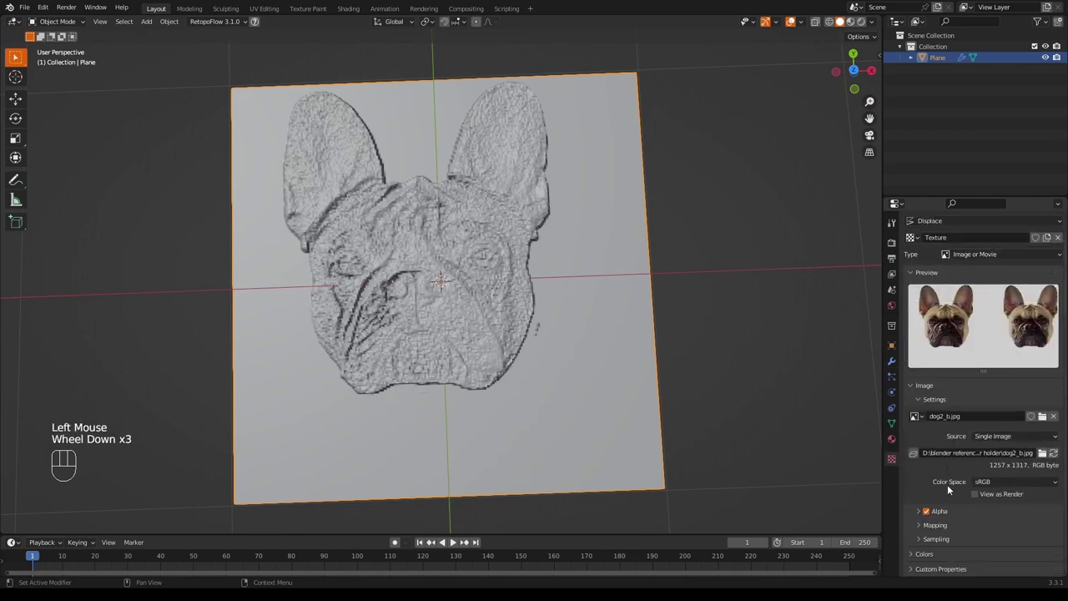
left_click(918, 525)
scroll(930, 501, "down", 4)
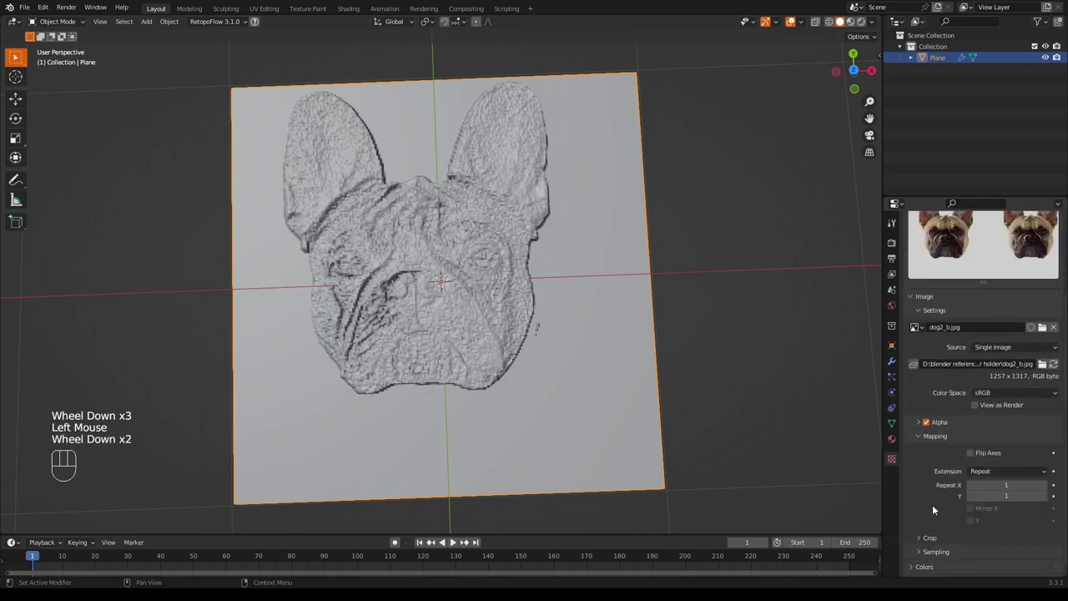
left_click(919, 526)
scroll(918, 523, "down", 3)
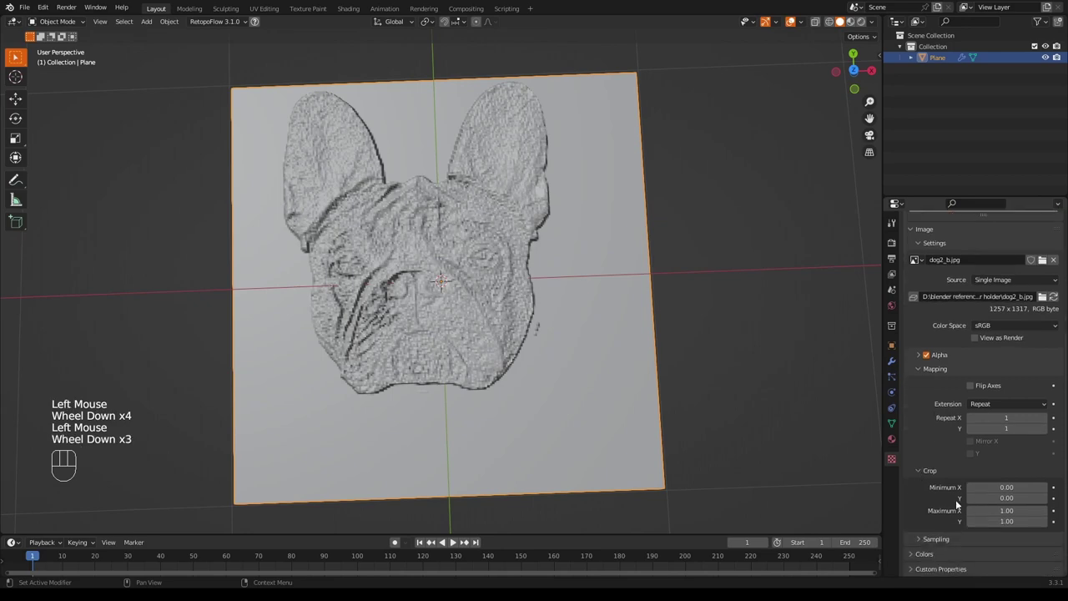
left_click_drag(1001, 510, 1026, 499)
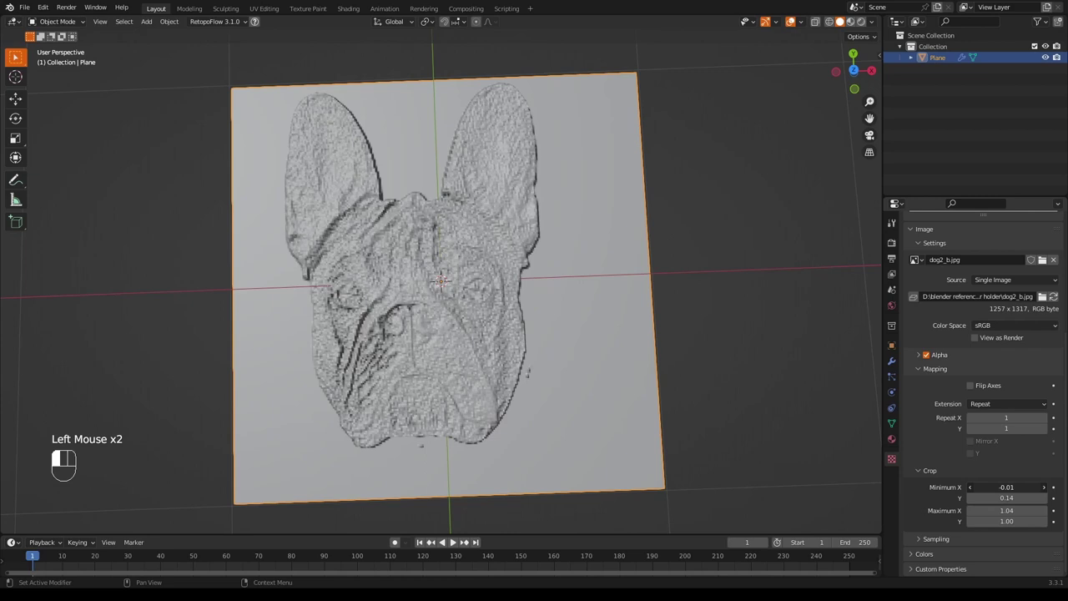
left_click_drag(998, 487, 1000, 485)
Reset the displacement image's crop to 0 for minimum X and Y and 1 for maximum X and Y.
left_click(1000, 487)
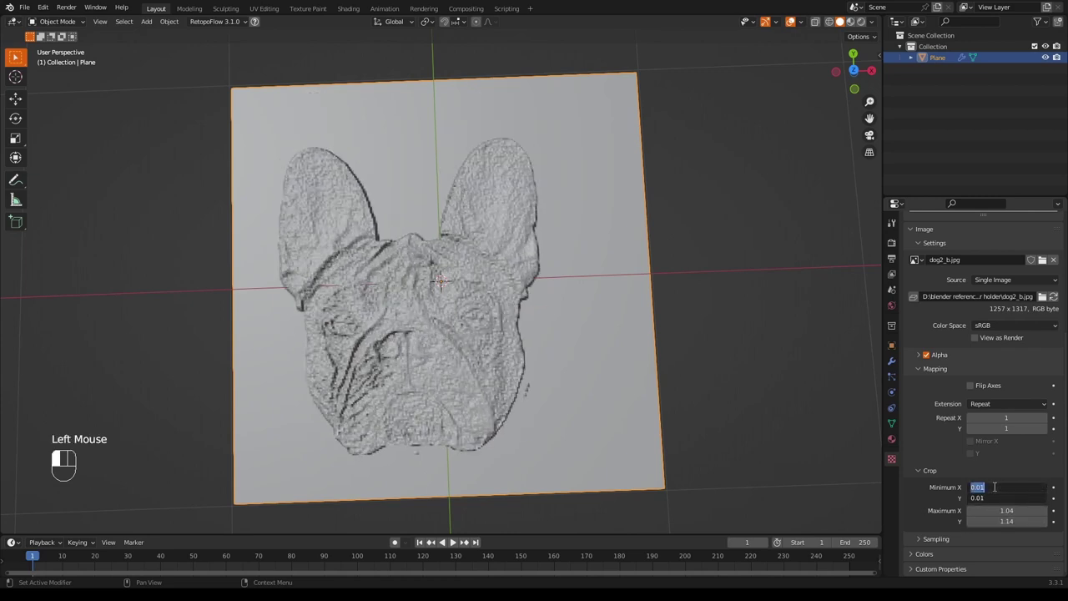
type("0")
key("Return")
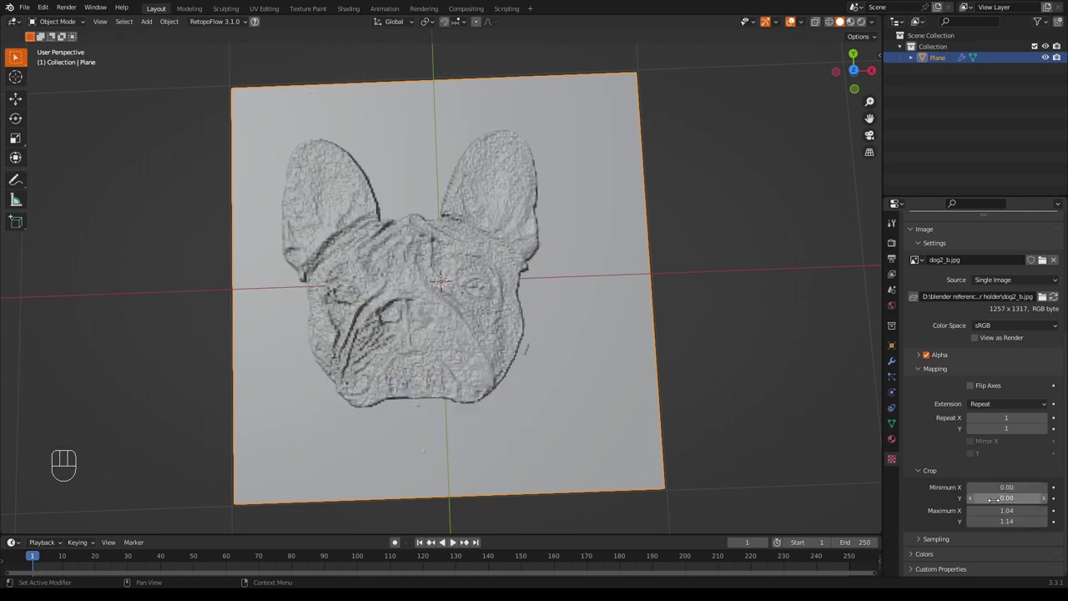
left_click_drag(1006, 510, 1007, 521)
type("1")
key("Return")
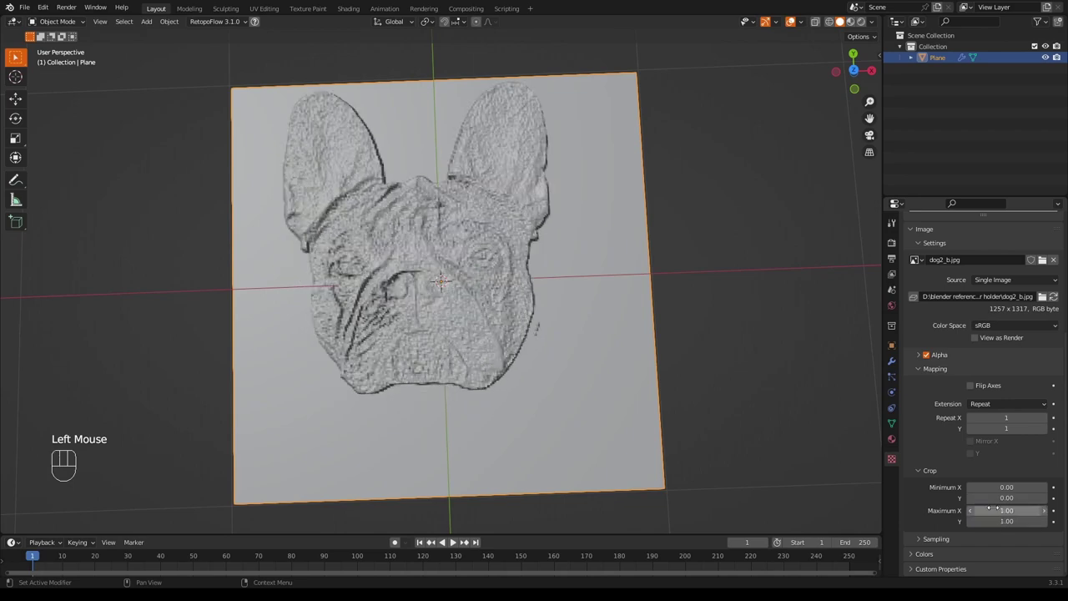
Inspect the displaced dog head relief up close from a low angle and from above.
middle_click_drag(529, 393, 625, 318)
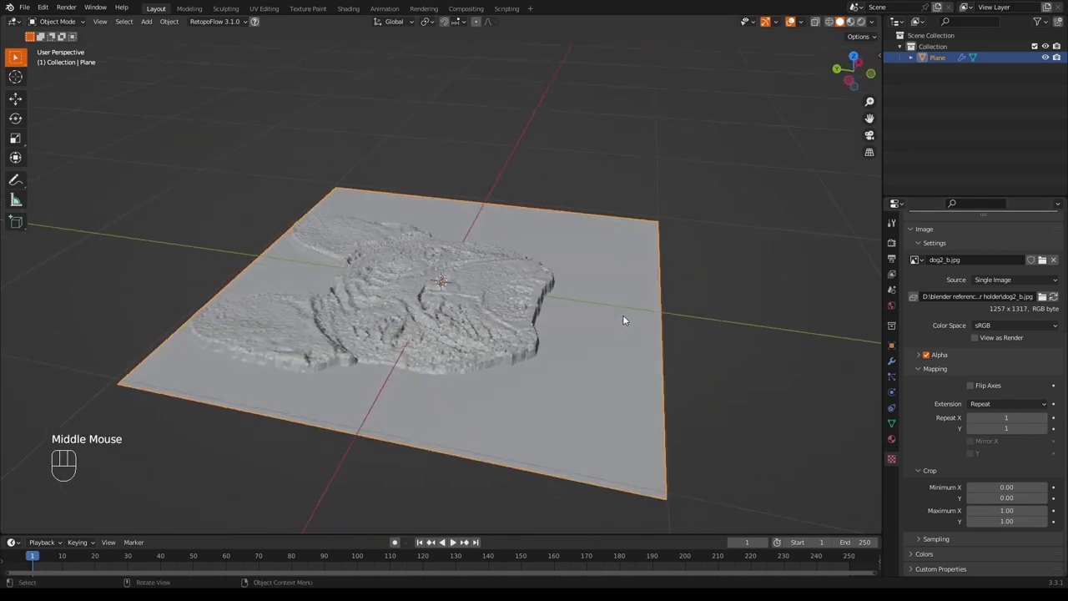
scroll(443, 394, "up", 3)
scroll(443, 394, "up", 2)
middle_click_drag(443, 394, 448, 369)
scroll(448, 361, "down", 2)
middle_click_drag(517, 339, 484, 422)
scroll(484, 421, "down", 1)
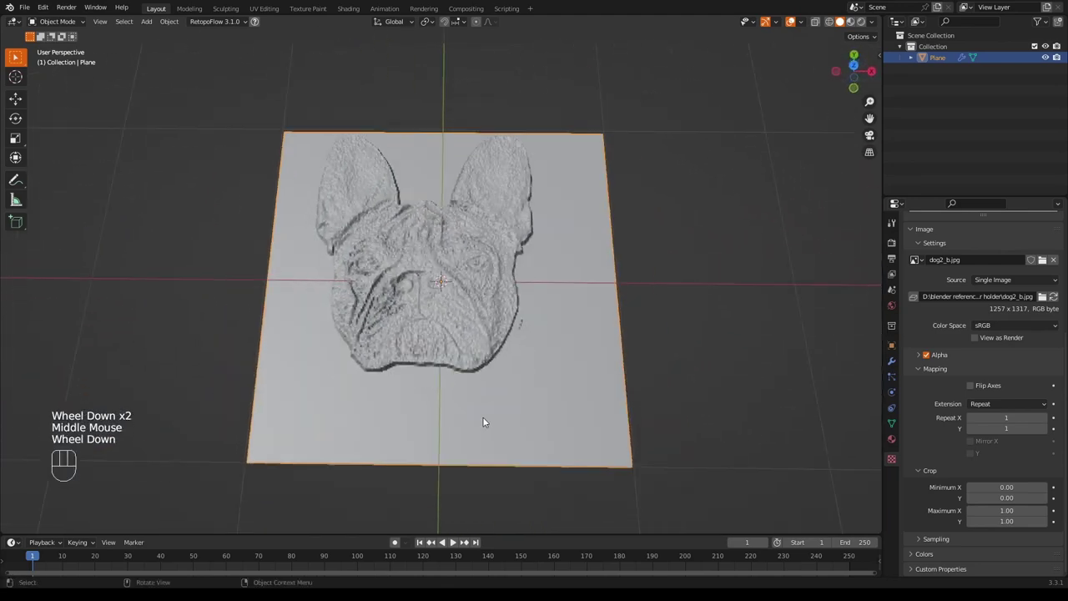
Apply the Displace modifier to the plane.
left_click(891, 361)
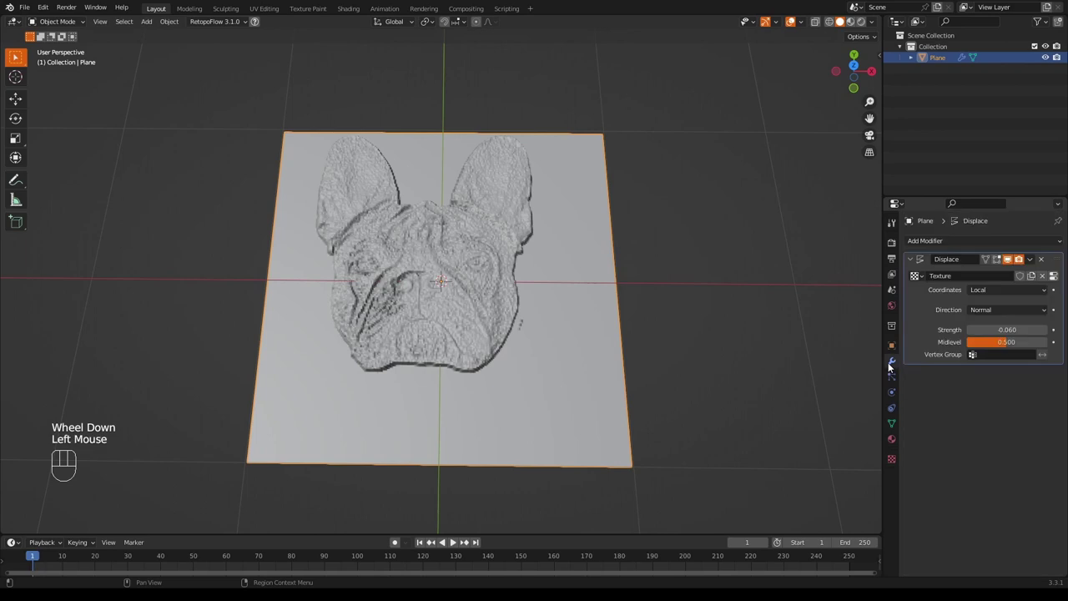
left_click(1031, 260)
left_click(1000, 273)
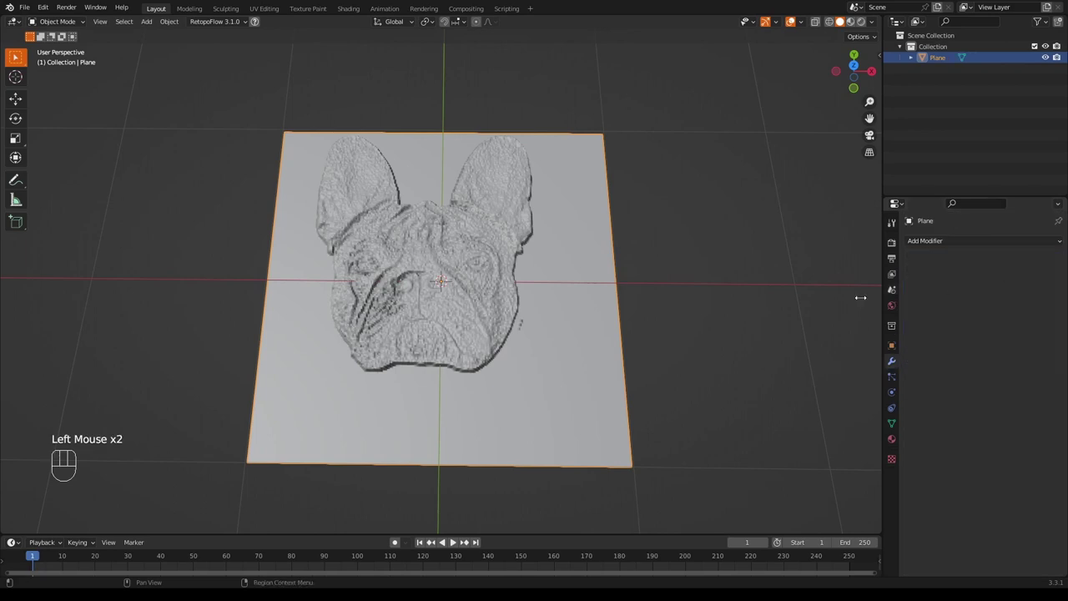
Add a Smooth modifier to the plane and set its factor to 2.269.
middle_click_drag(551, 289, 551, 267)
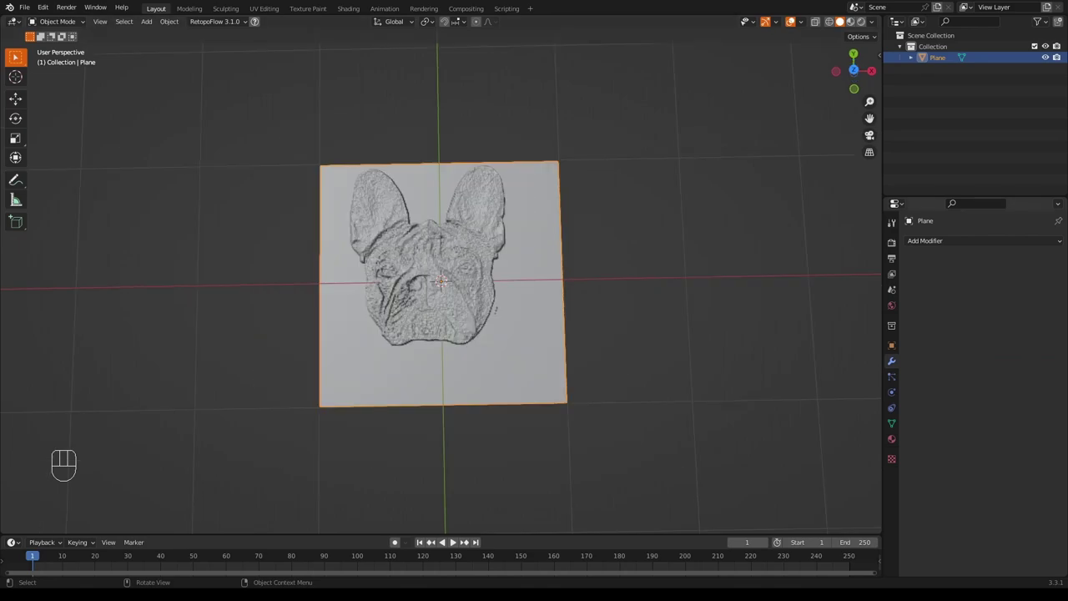
middle_click_drag(668, 393, 677, 365)
scroll(679, 356, "up", 6)
left_click(970, 242)
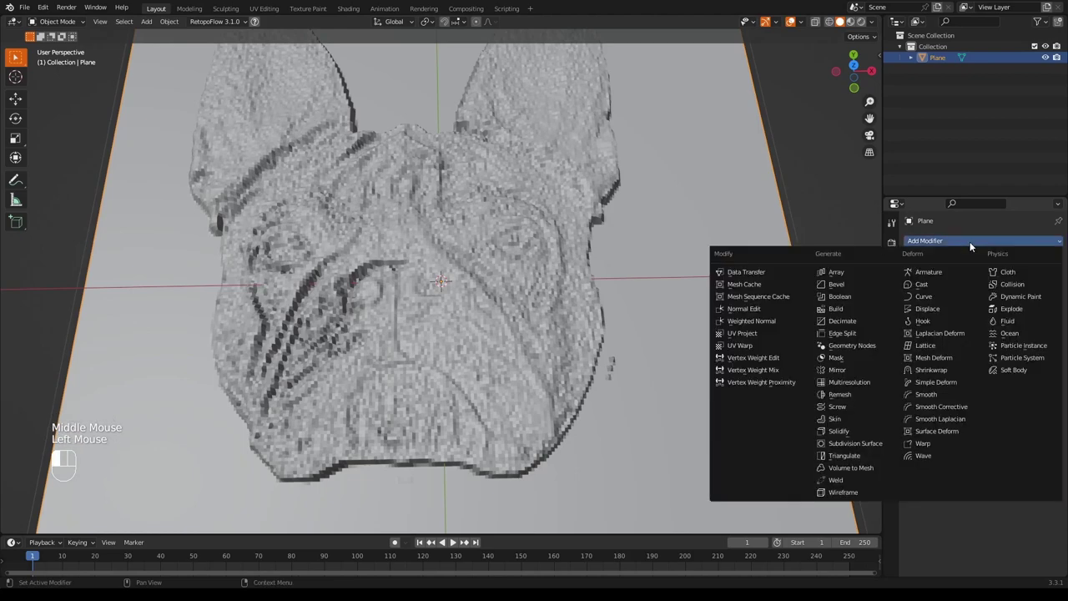
left_click(926, 394)
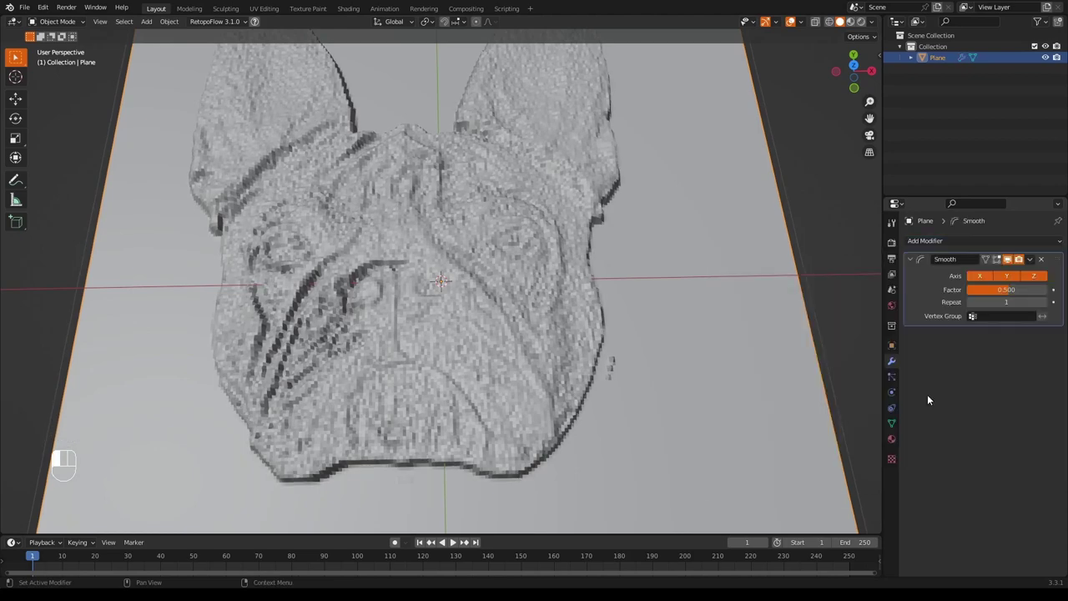
left_click(1007, 290)
mouse_move(1007, 290)
left_mouse_down()
mouse_move(1051, 289)
mouse_move(1017, 289)
left_mouse_up()
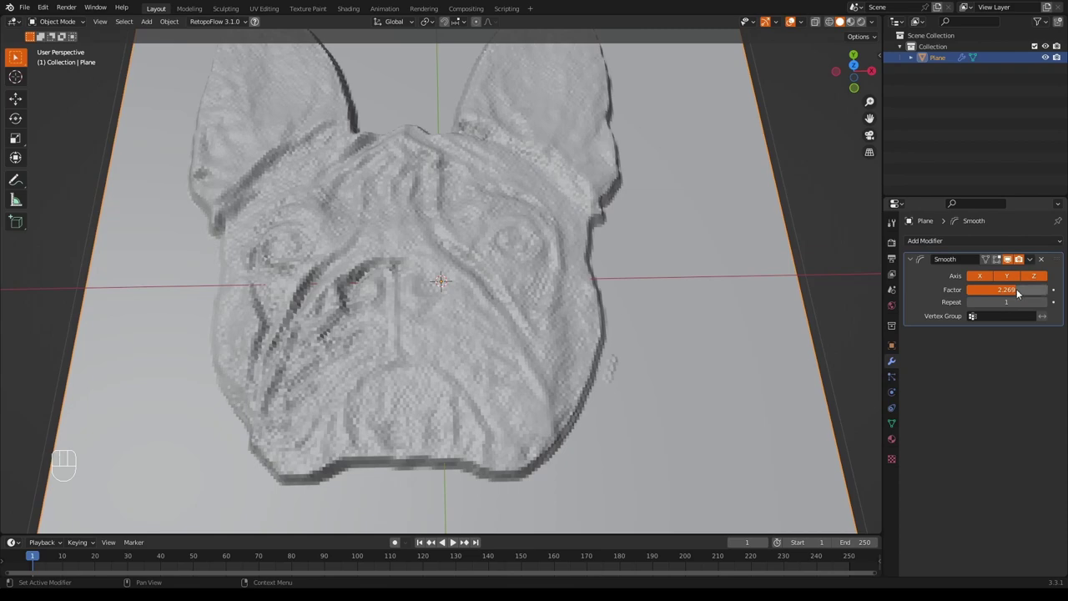
Check the smoothed relief from several angles and apply the Smooth modifier.
middle_click_drag(721, 301, 712, 255)
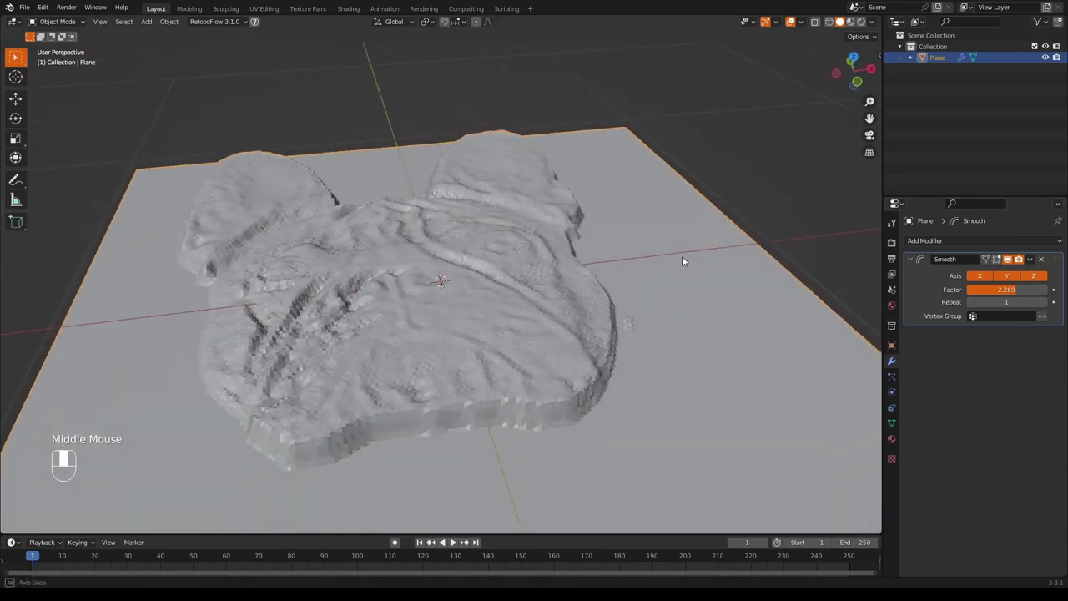
scroll(680, 259, "down", 2)
middle_click_drag(681, 259, 666, 322)
scroll(664, 302, "down", 1)
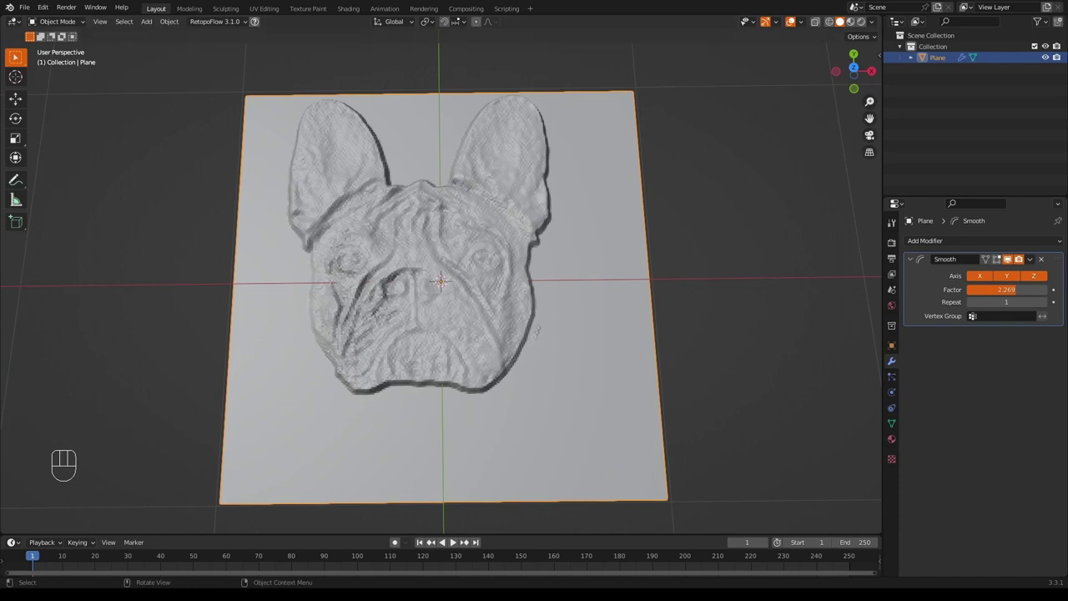
left_click(1030, 259)
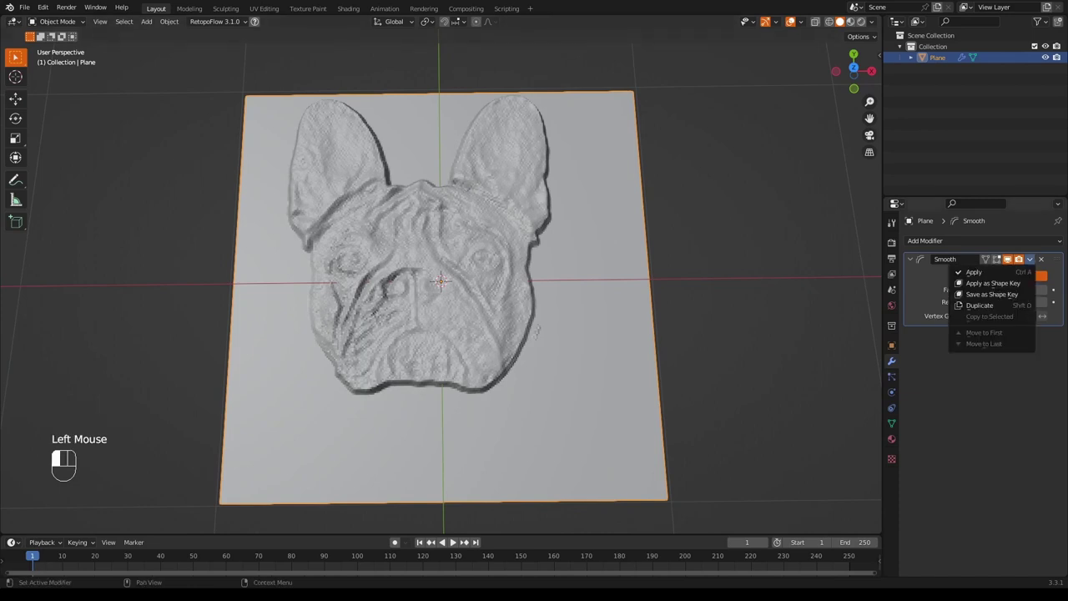
left_click(989, 274)
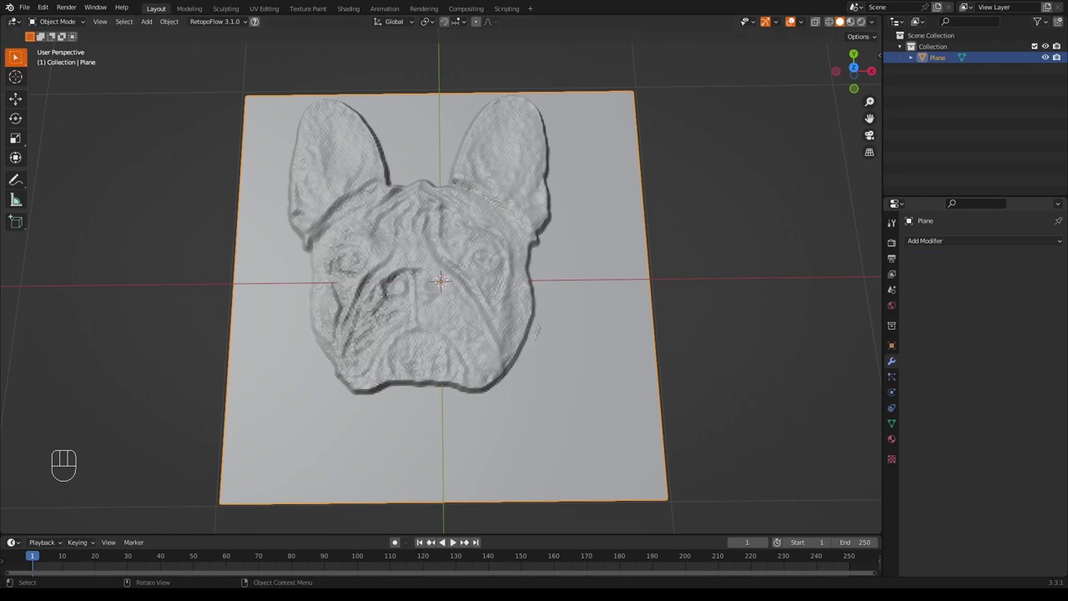
In Edit Mode with face selection, pick a flat background face and select all faces with a similar normal.
double_click(552, 284)
key("Tab")
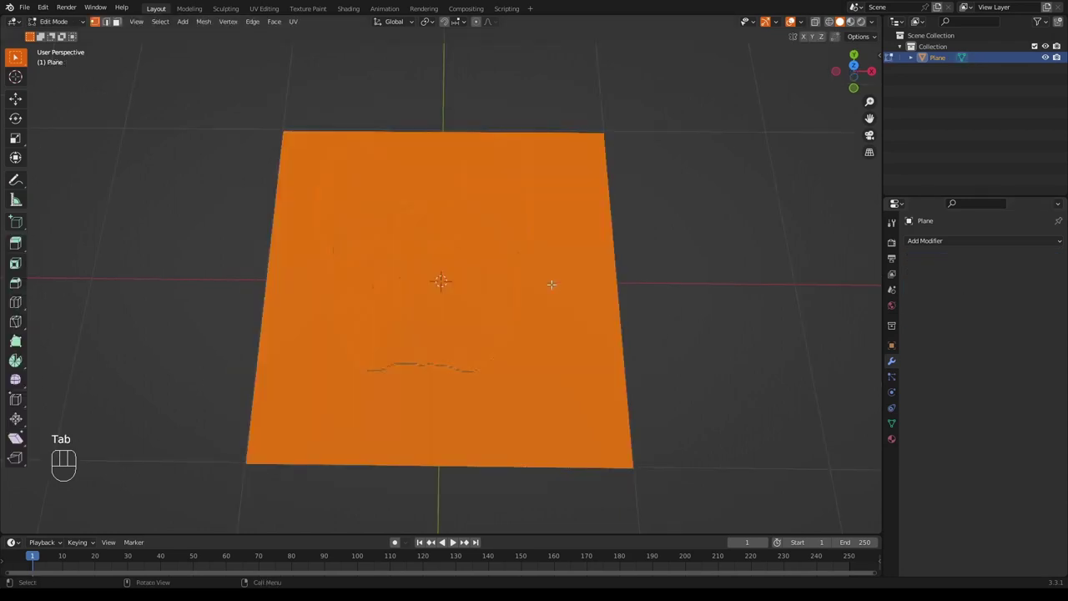
left_click(116, 22)
double_click(515, 412)
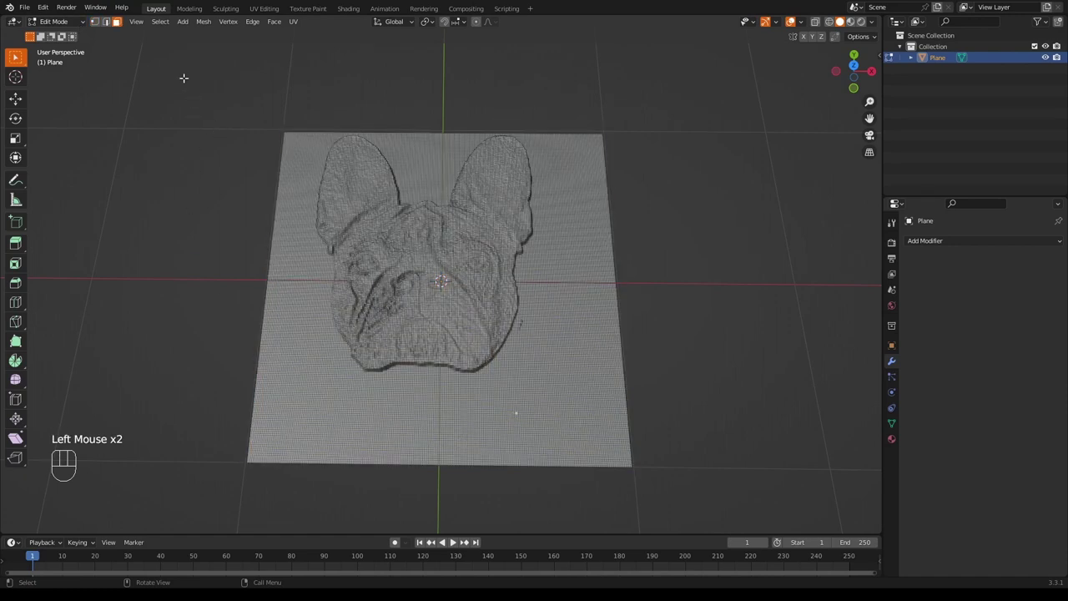
left_click(161, 22)
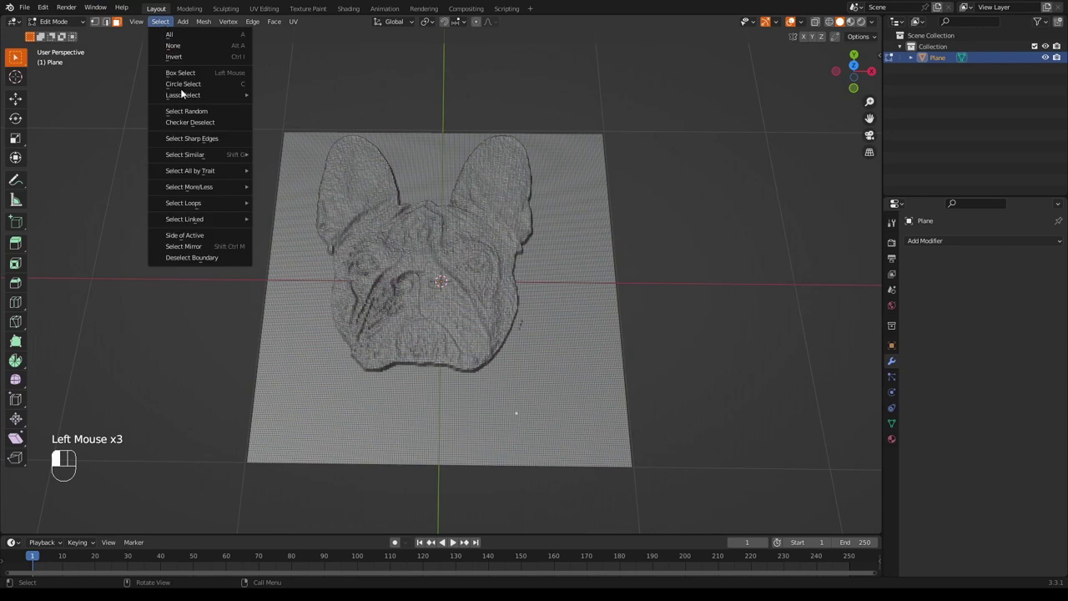
mouse_move(201, 159)
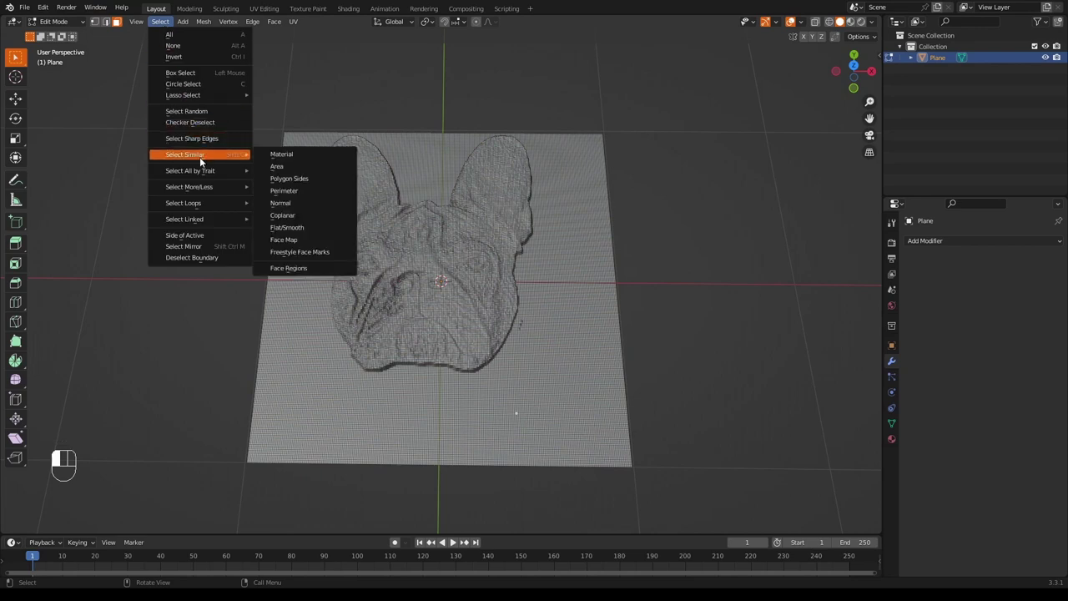
left_click(273, 205)
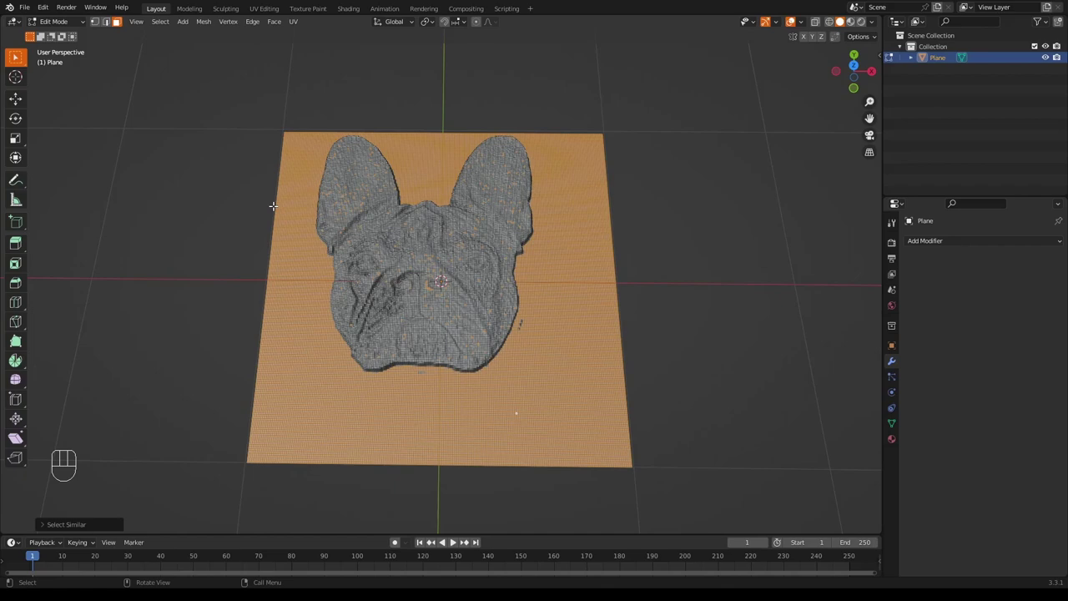
Set the Select Similar threshold to 0.00060 so that only the flat background faces around the dog head are selected.
scroll(387, 361, "up", 4)
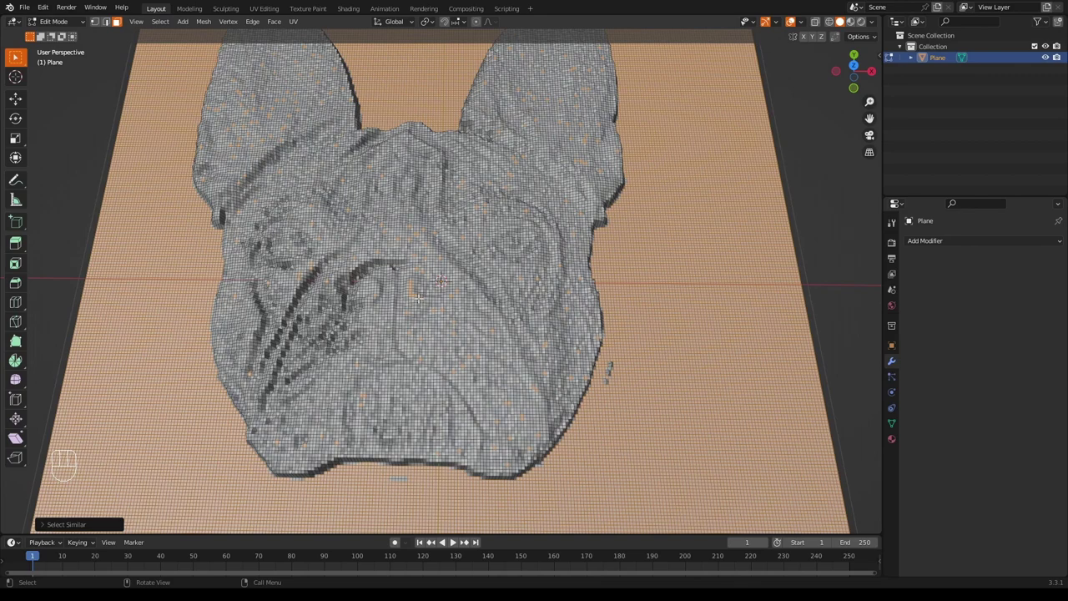
left_click(42, 526)
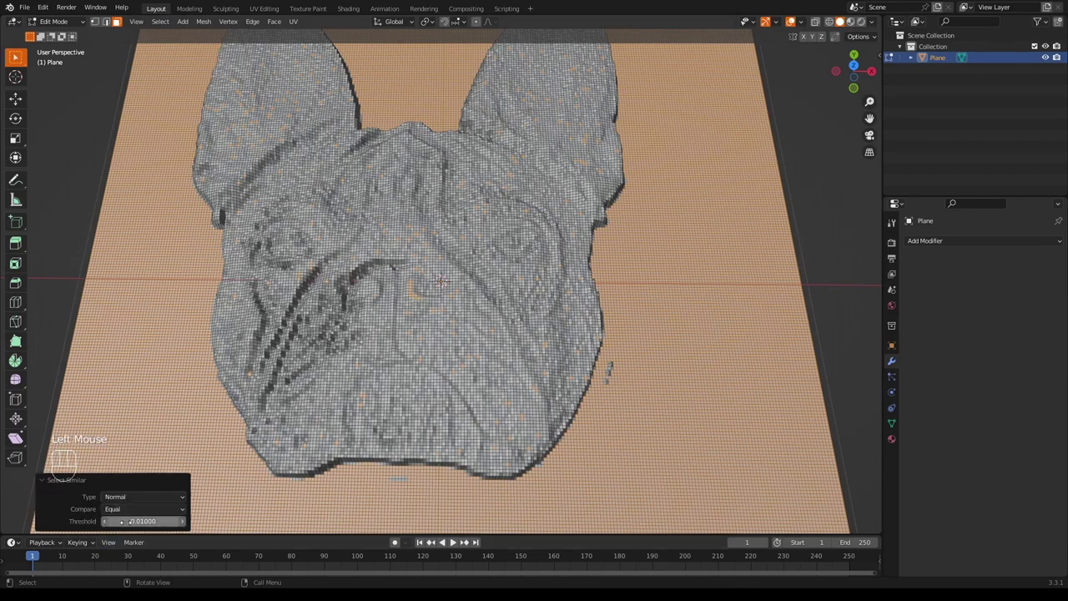
left_click(142, 521)
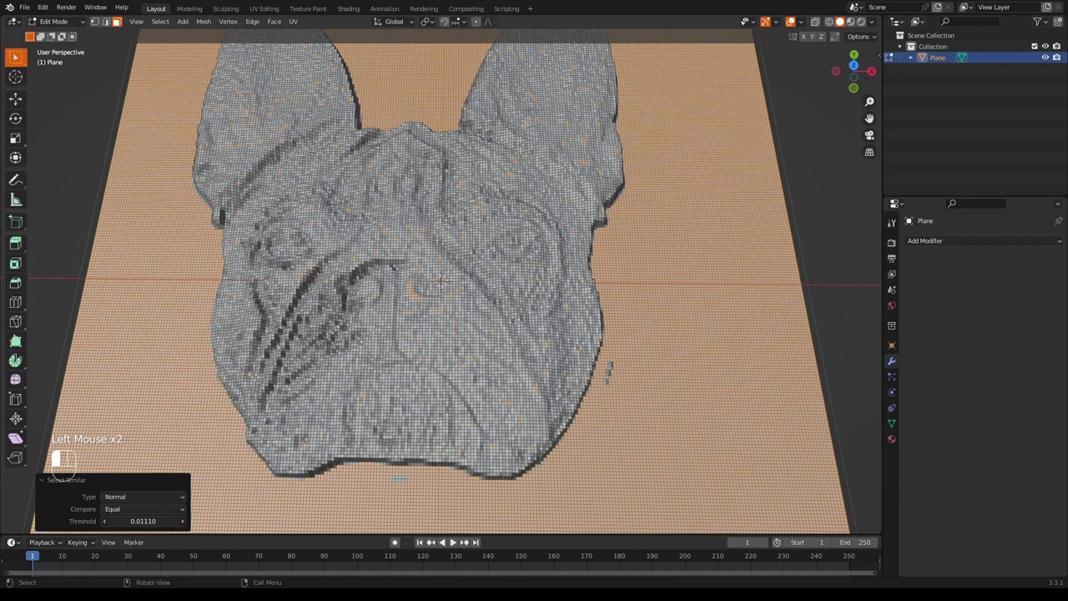
left_click_drag(142, 521, 145, 521)
left_click_drag(142, 521, 143, 521)
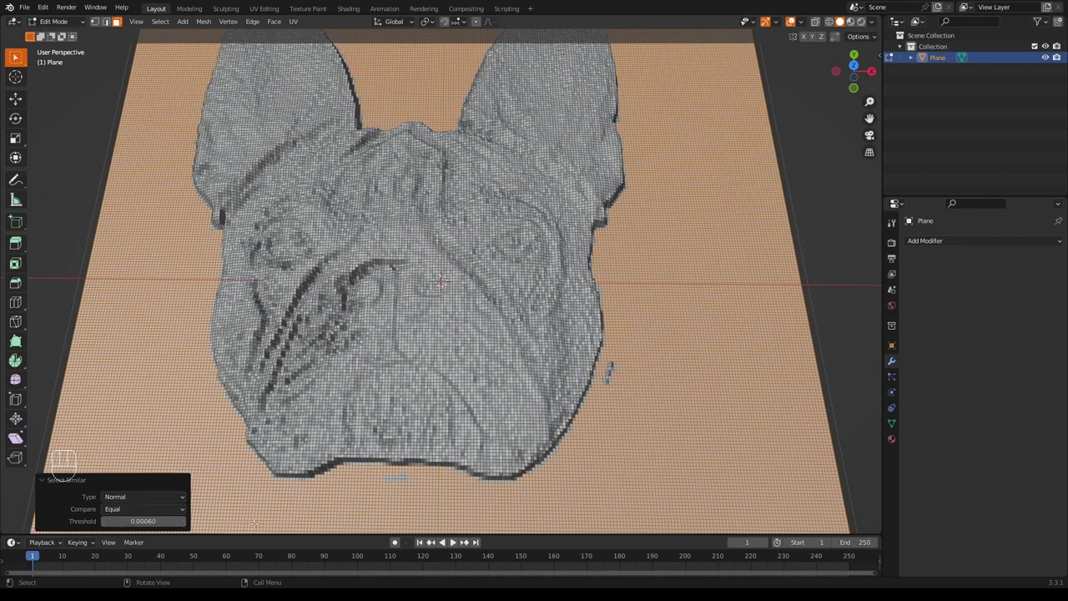
middle_click_drag(286, 470, 273, 439)
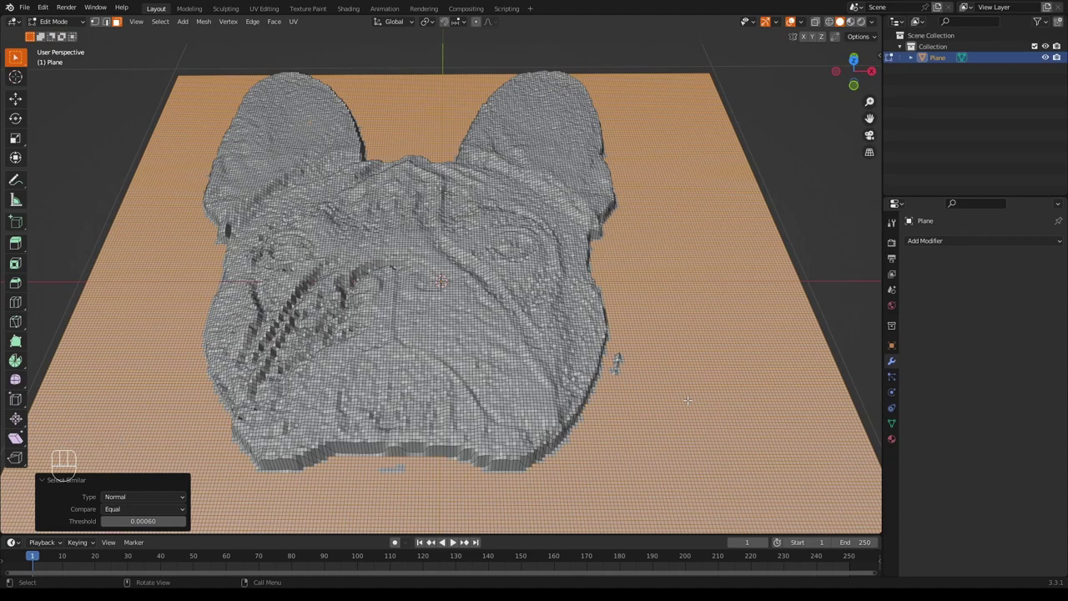
Delete the selected flat background faces around the dog head.
key("x")
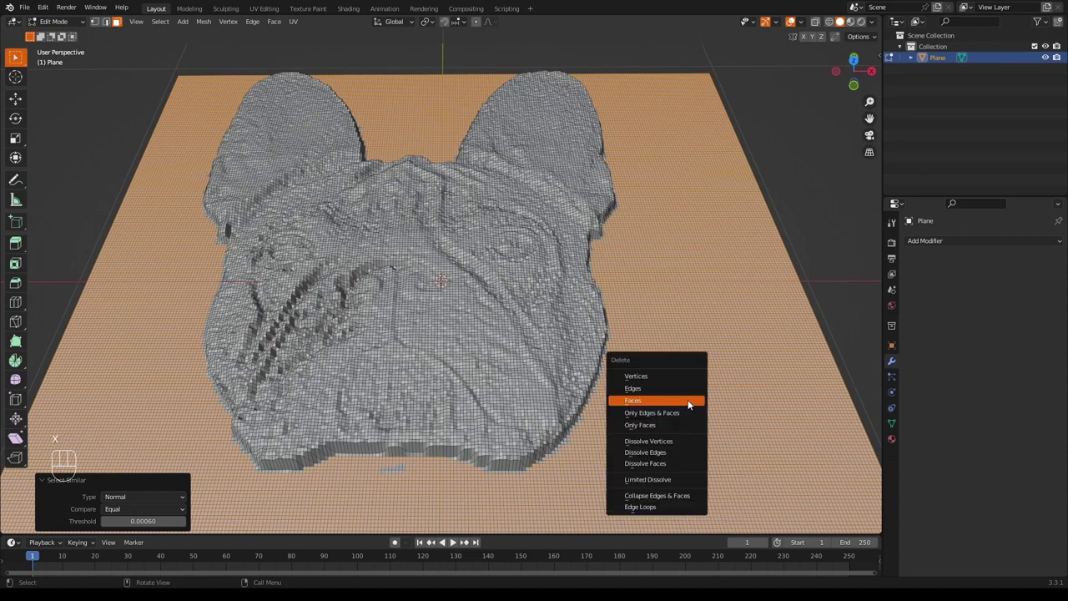
left_click(689, 404)
middle_click_drag(728, 350, 710, 406)
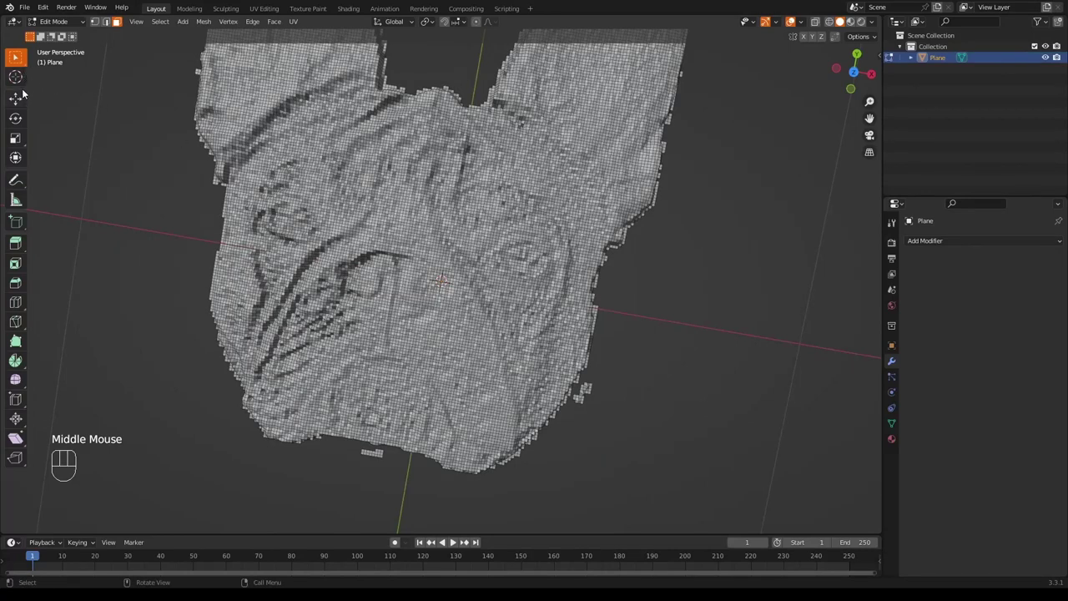
Box-select the small stray face islands left outside the dog head's lower outline and delete their faces.
left_click_drag(15, 57, 68, 130)
mouse_move(569, 401)
left_mouse_down()
mouse_move(584, 393)
mouse_move(575, 401)
left_mouse_up()
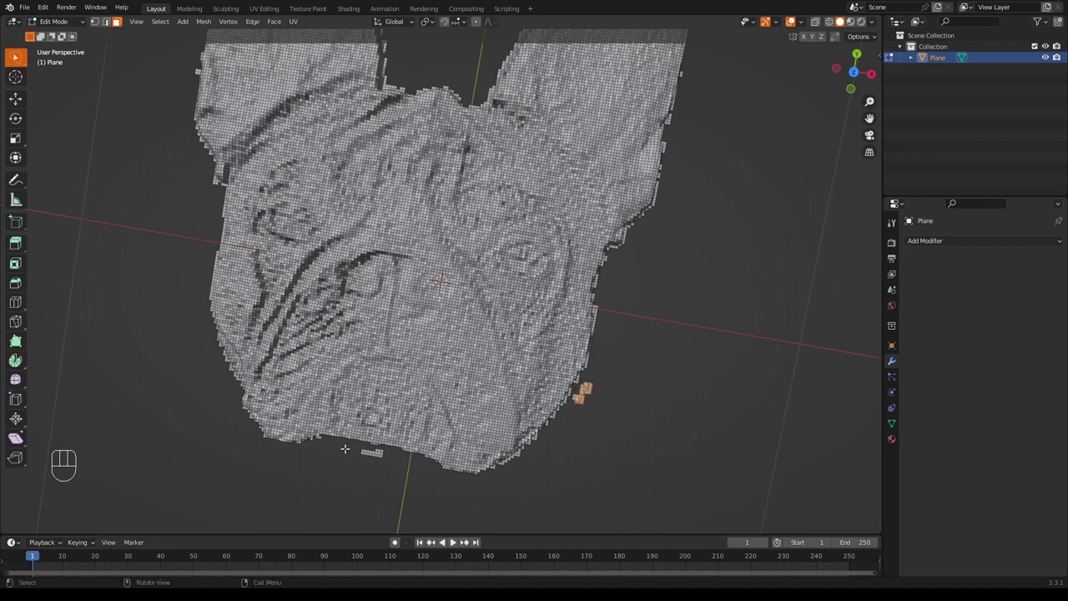
mouse_move(352, 447)
left_mouse_down("shift")
mouse_move(391, 458)
mouse_move(359, 482)
left_mouse_up("shift")
key("x")
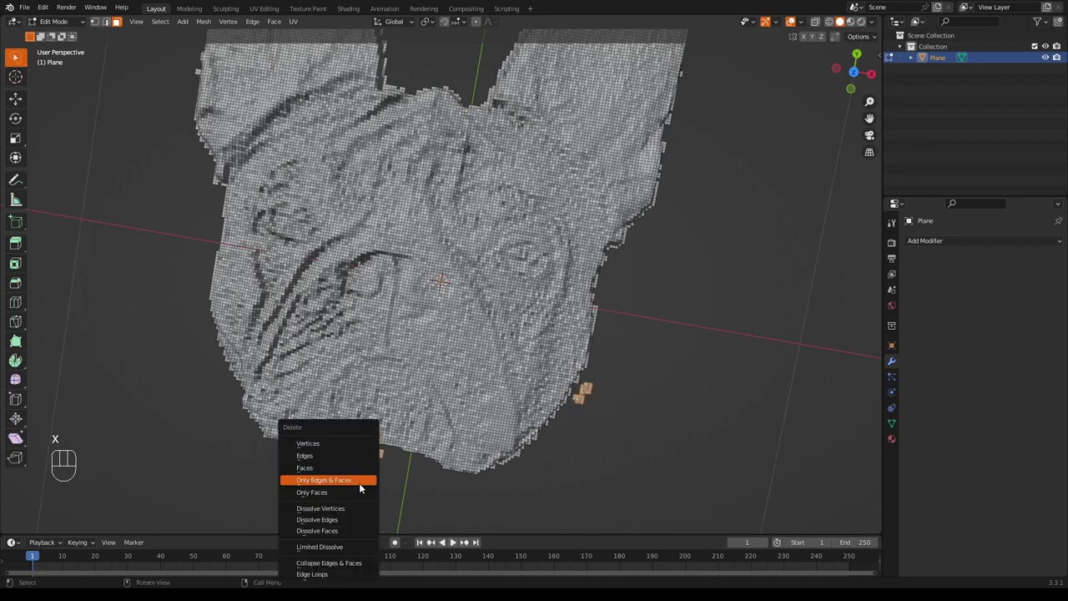
left_click(361, 474)
mouse_move(175, 399)
middle_mouse_down()
mouse_move(215, 364)
mouse_move(167, 303)
middle_mouse_up()
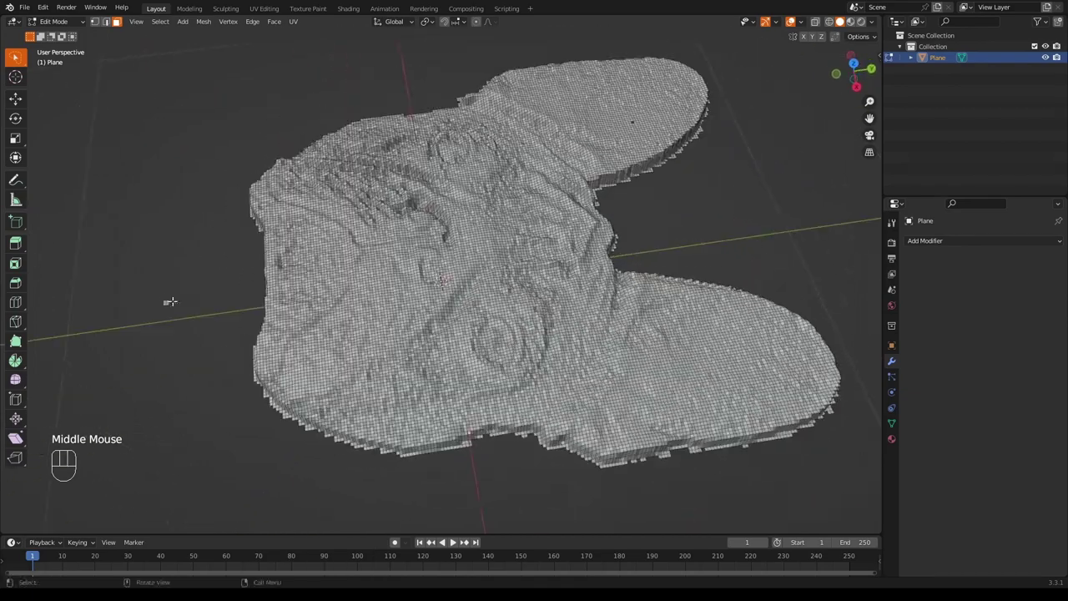
mouse_move(167, 303)
left_mouse_down()
mouse_move(138, 325)
mouse_move(124, 294)
left_mouse_up()
key("x")
left_click(124, 296)
middle_click_drag(721, 299, 332, 300)
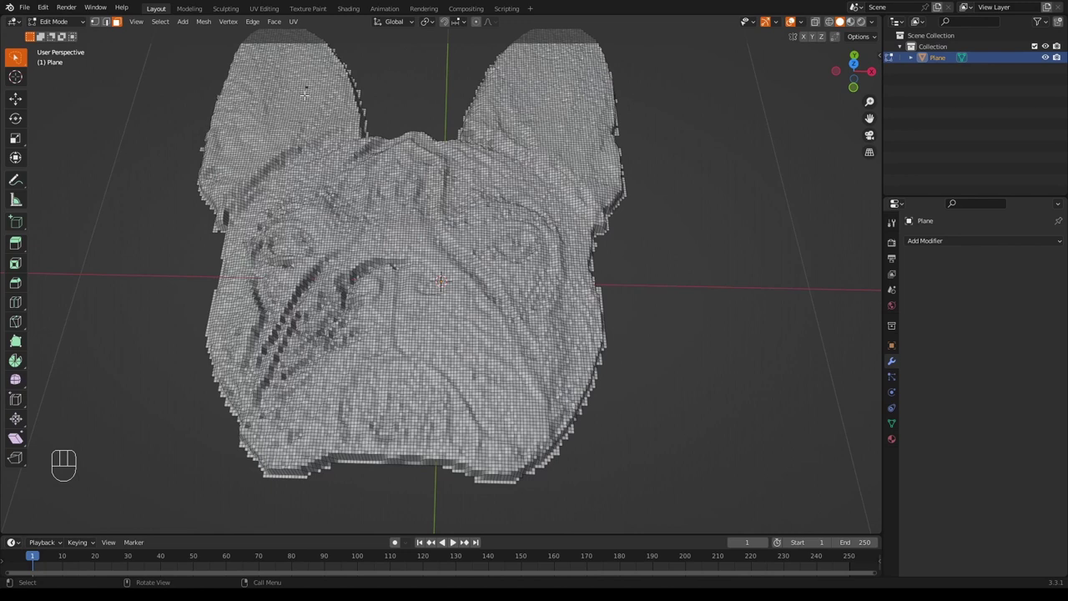
Select the whole dog head mesh, run Fill Holes with 4 sides and return to Object Mode.
key("a")
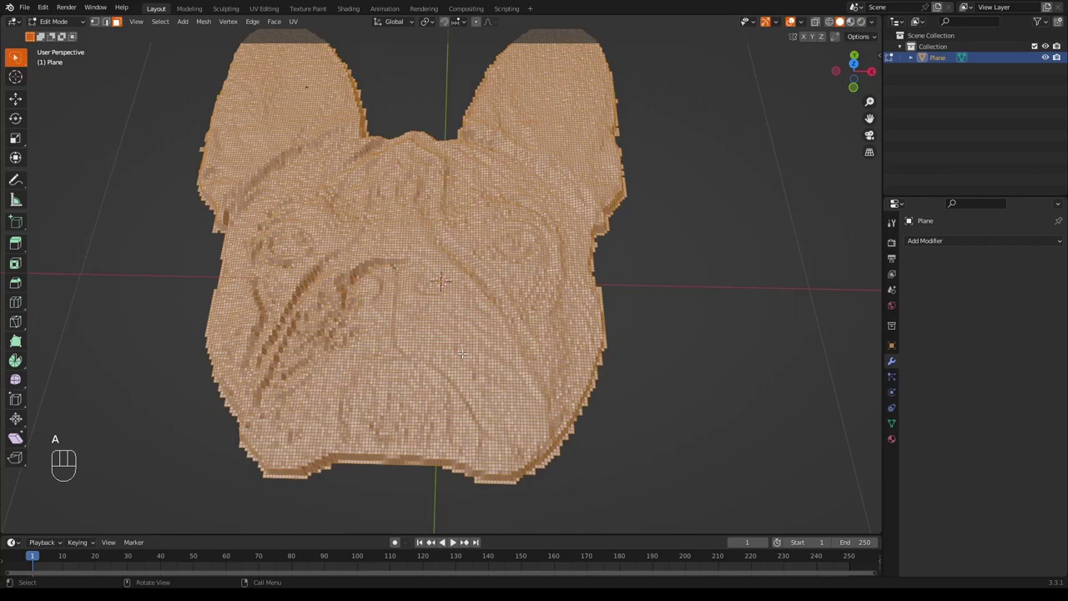
left_click(203, 20)
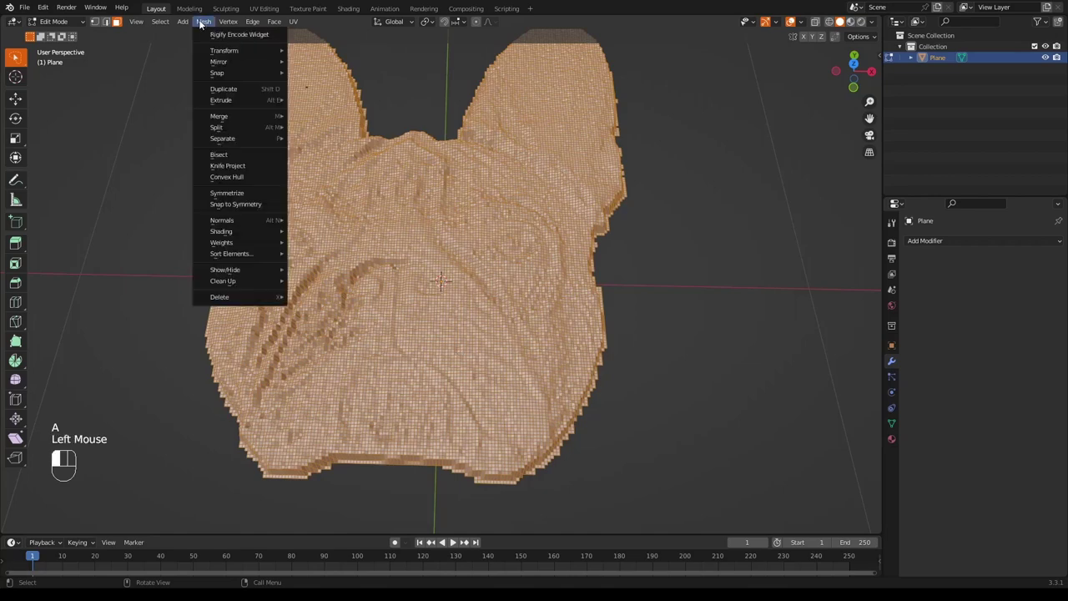
mouse_move(232, 283)
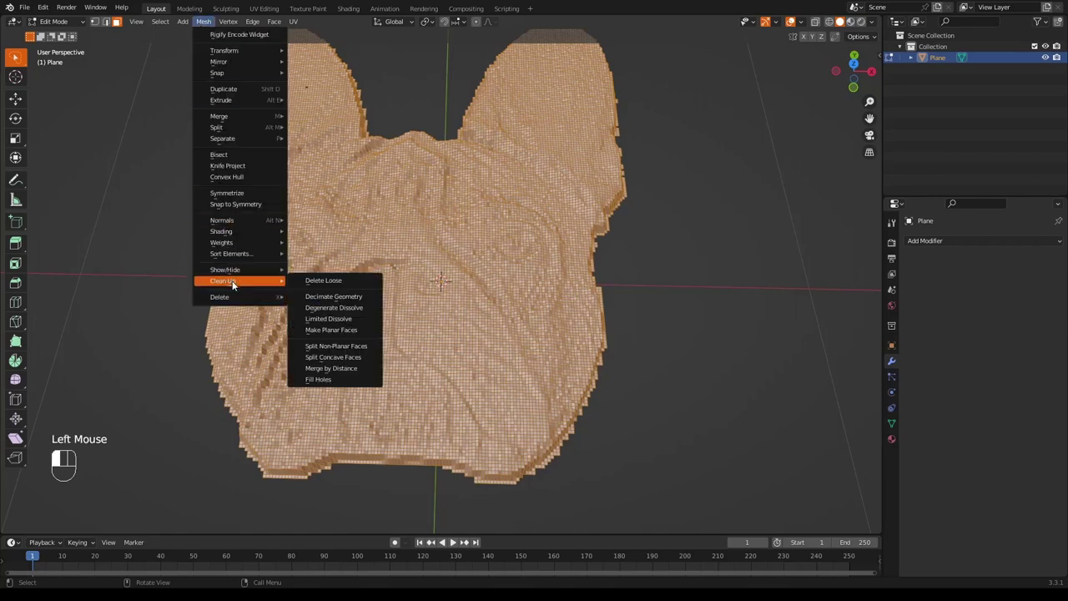
left_click(331, 380)
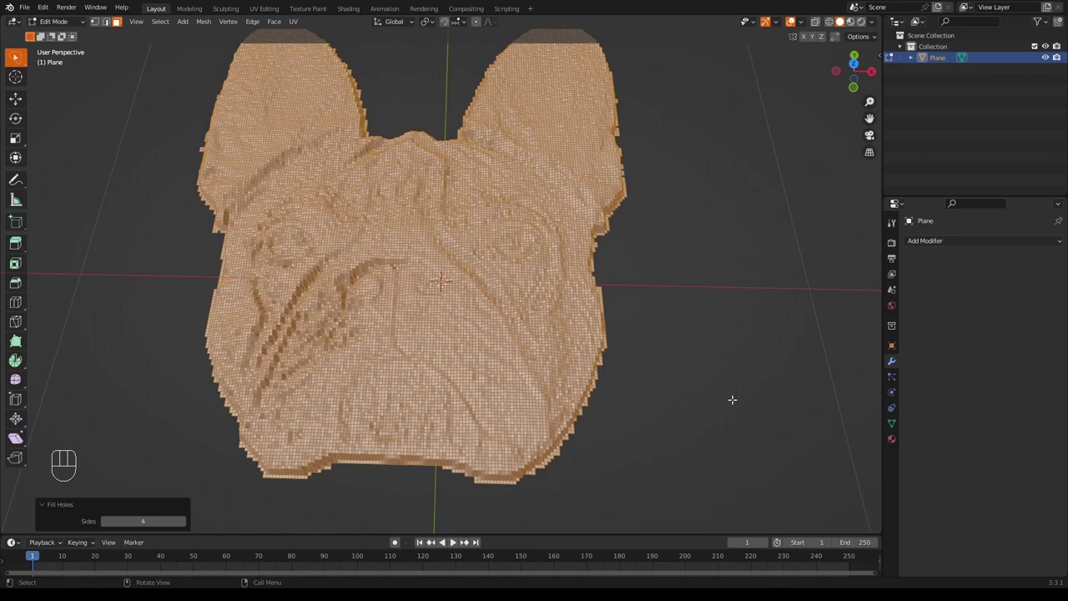
key("Tab")
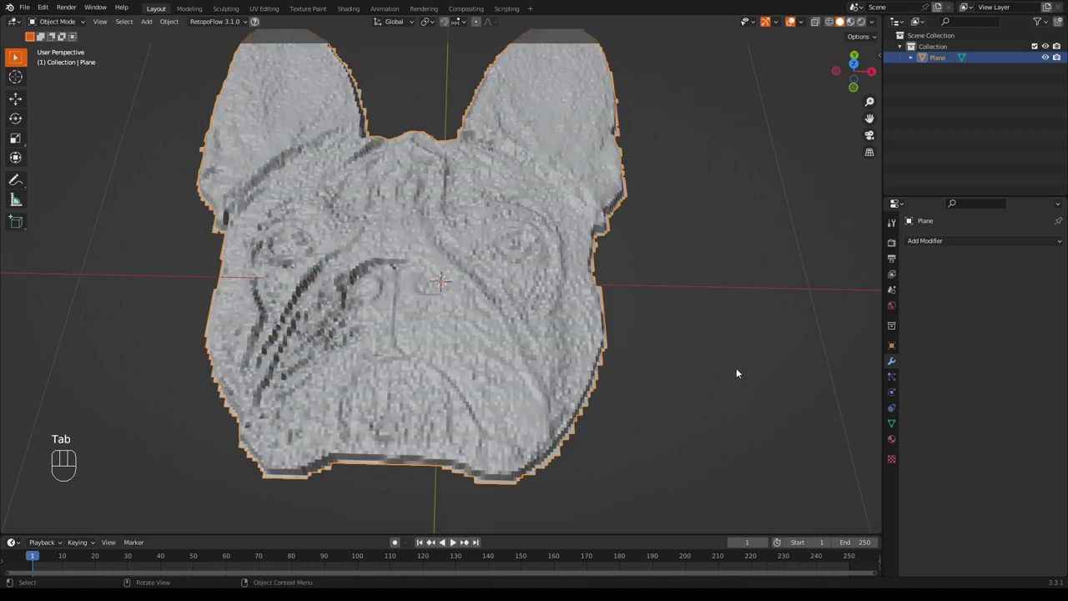
Add a 2 mm cube at the origin and flatten it along Z to a scale of about 0.199.
left_click(147, 23)
mouse_move(162, 34)
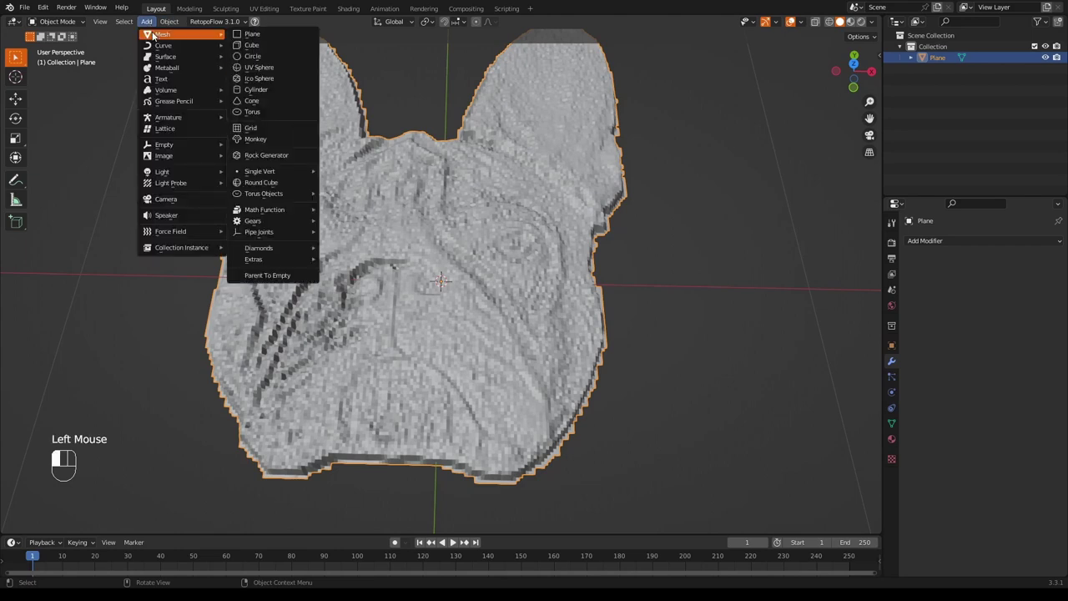
left_click(255, 47)
scroll(614, 265, "down", 2)
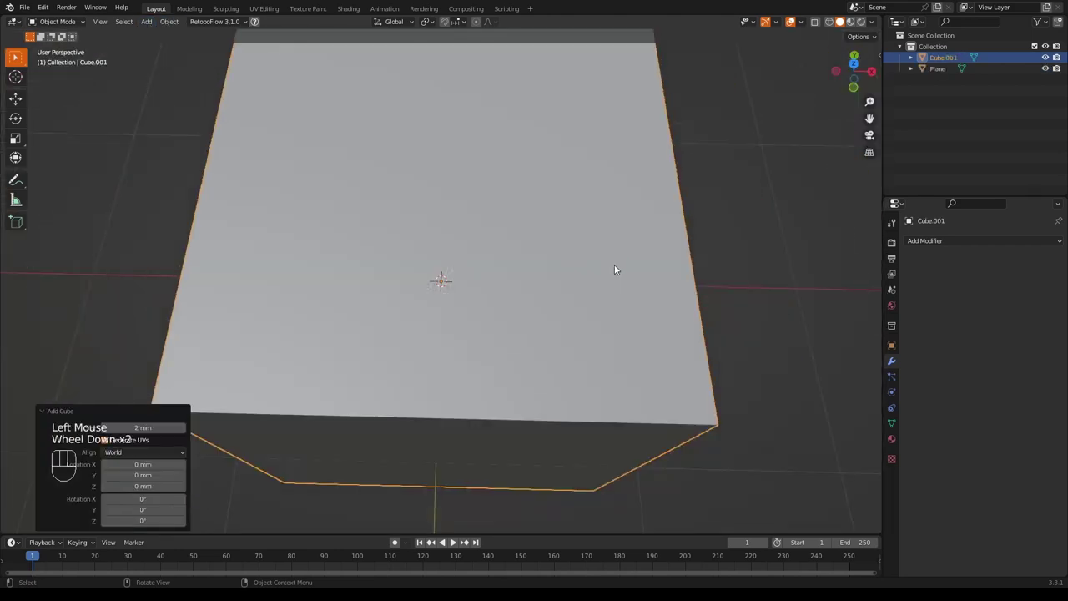
middle_click_drag(703, 361, 703, 329)
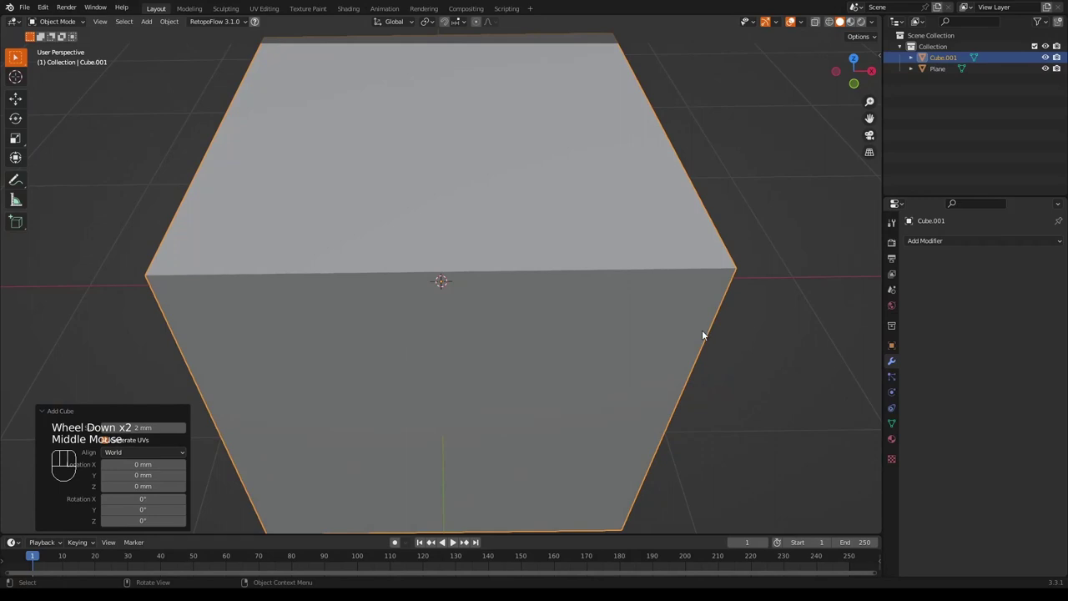
key("s")
key("z")
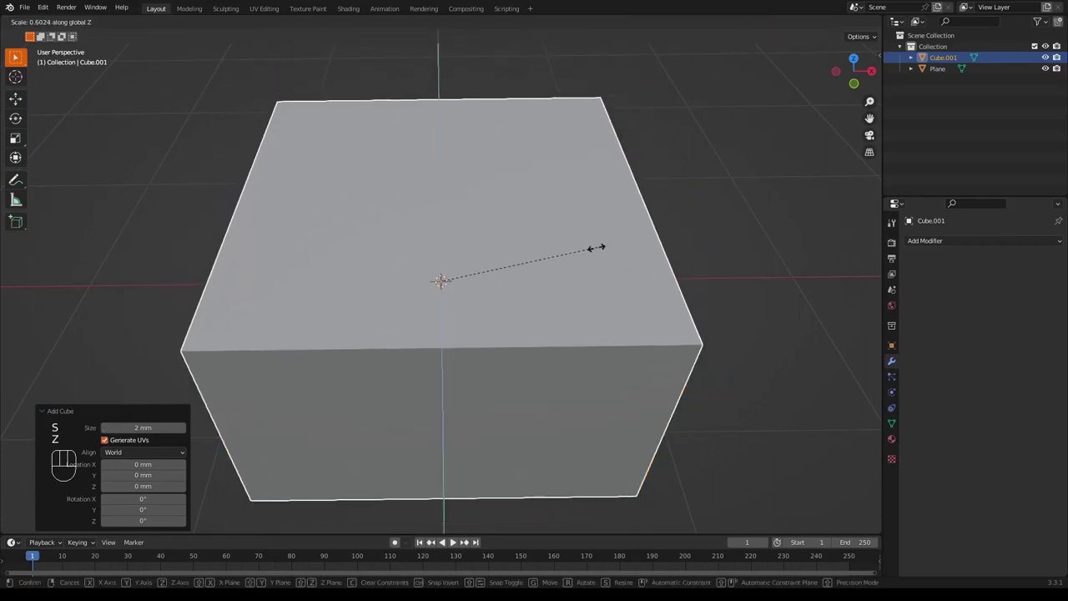
left_click(494, 268)
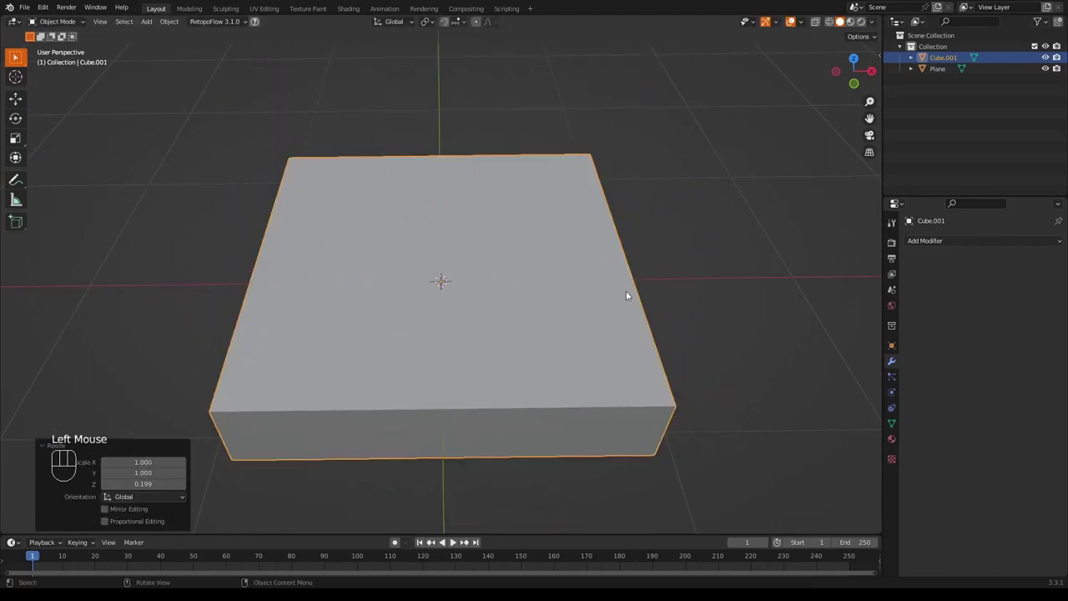
Move the flattened cube down along Z by about 0.26 mm so the dog relief stands above its top face.
middle_click_drag(627, 295, 668, 262)
key("g")
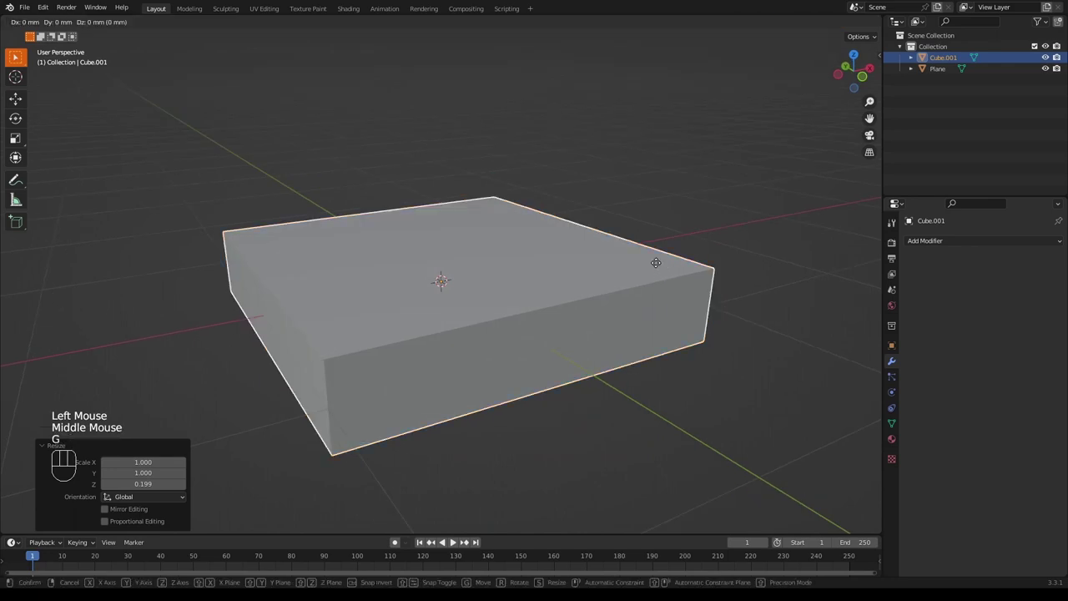
key("z")
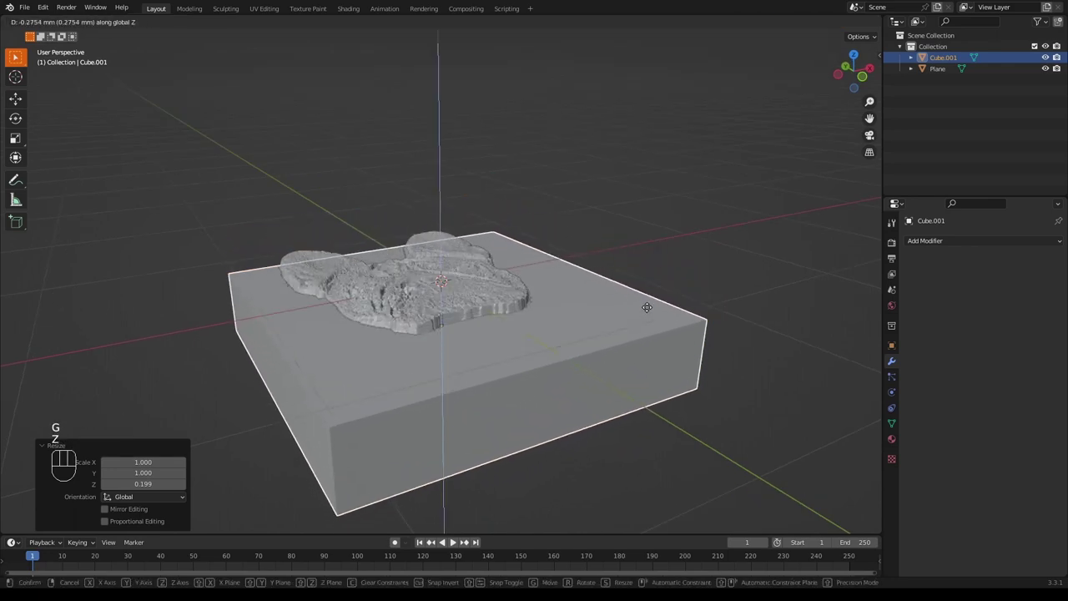
left_click(646, 307)
mouse_move(558, 314)
middle_mouse_down()
mouse_move(626, 302)
mouse_move(669, 311)
mouse_move(646, 300)
middle_mouse_up()
scroll(631, 306, "up", 2)
scroll(644, 301, "up", 2)
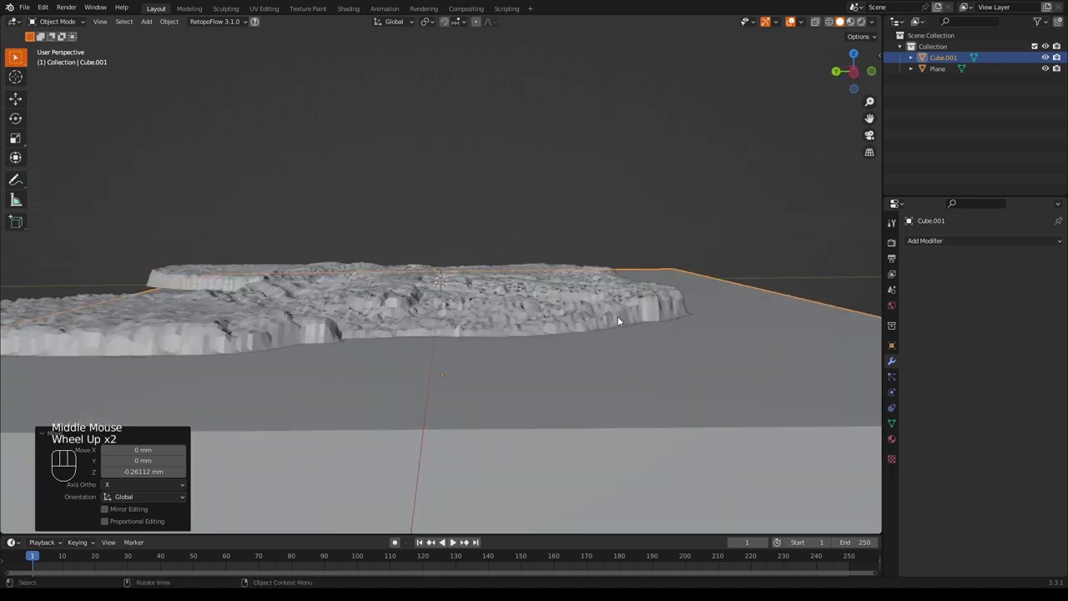
Raise the cube along Z by about 0.034 mm so its top face cuts through the relief's jagged lower edge.
left_click(552, 373)
key("g")
key("z")
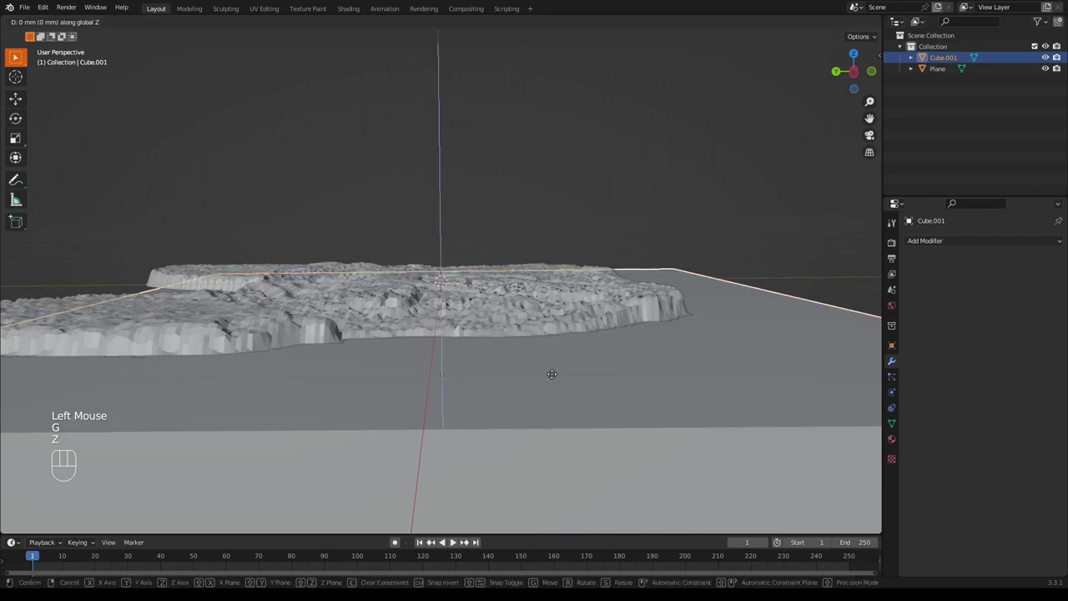
key("shift")
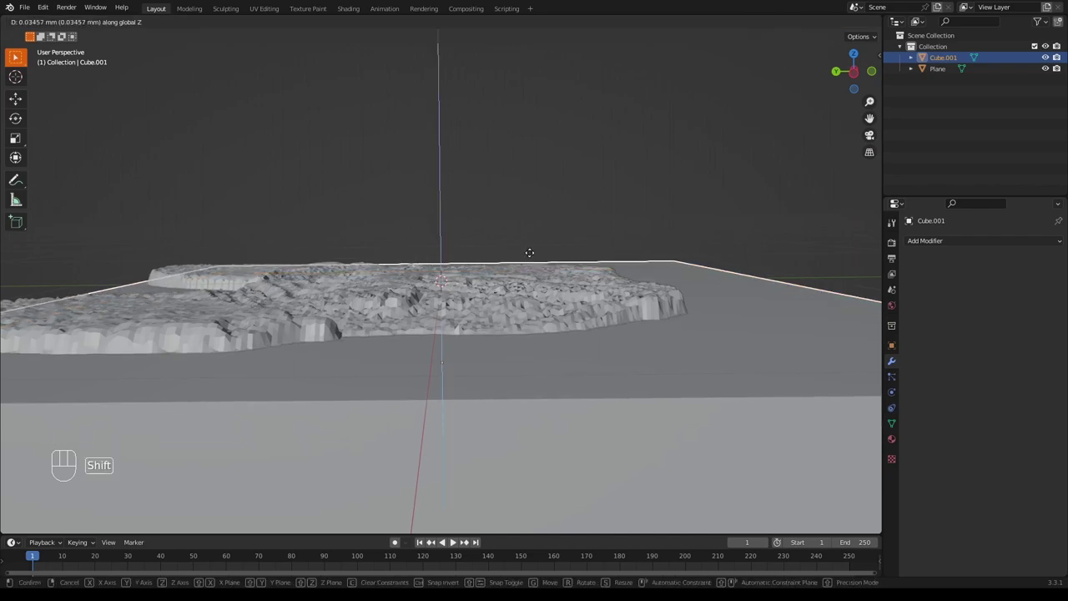
left_click(529, 253, "shift")
scroll(649, 167, "down", 1)
middle_click_drag(648, 167, 491, 238)
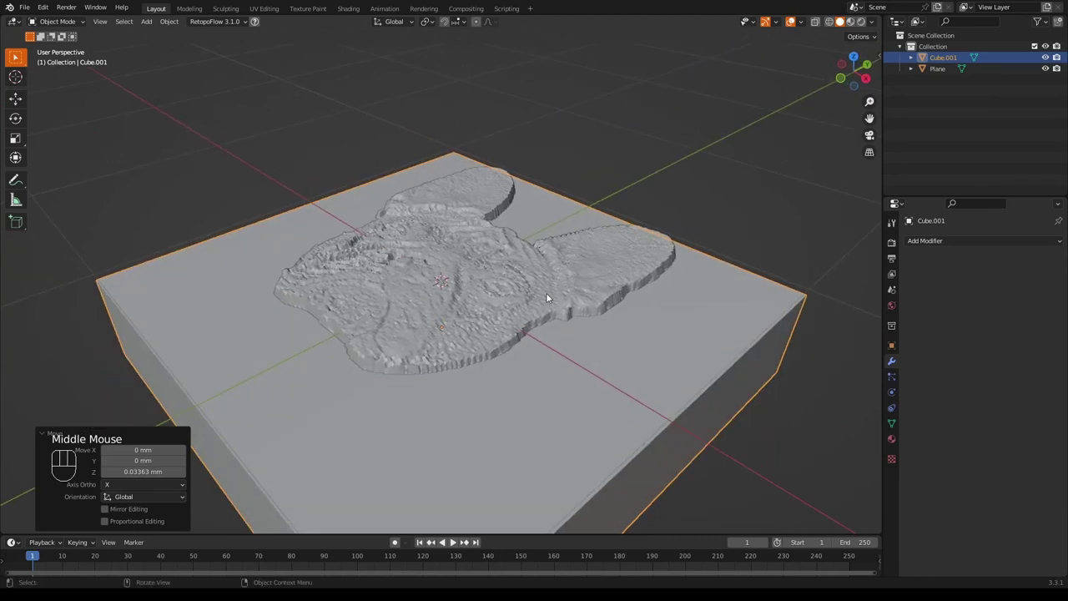
Add a Boolean modifier in Difference mode to the dog relief with the flattened cube as its object.
left_click(483, 312)
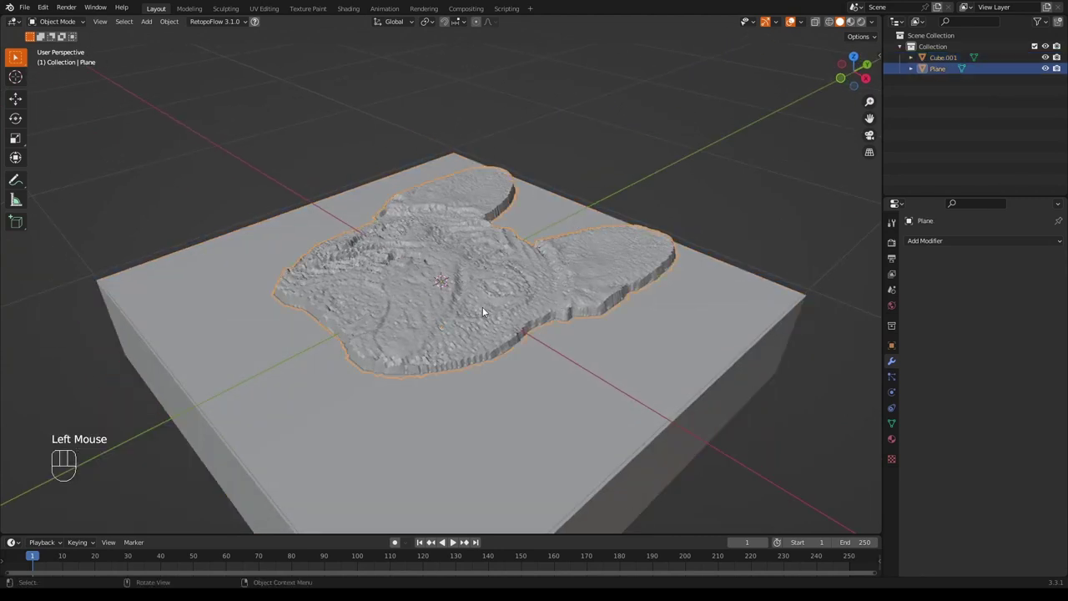
left_click(943, 242)
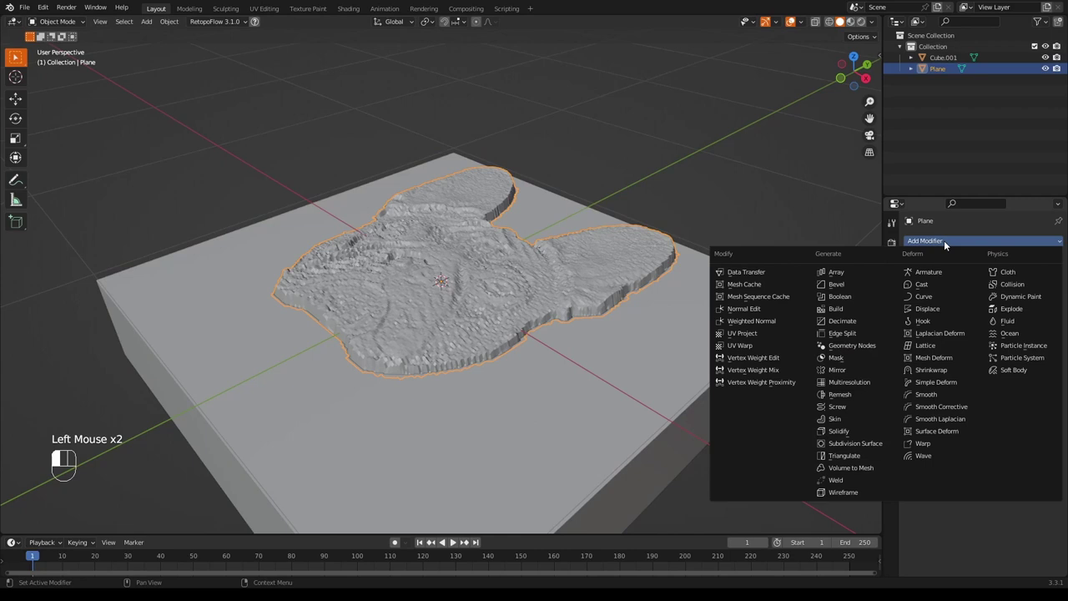
left_click(839, 297)
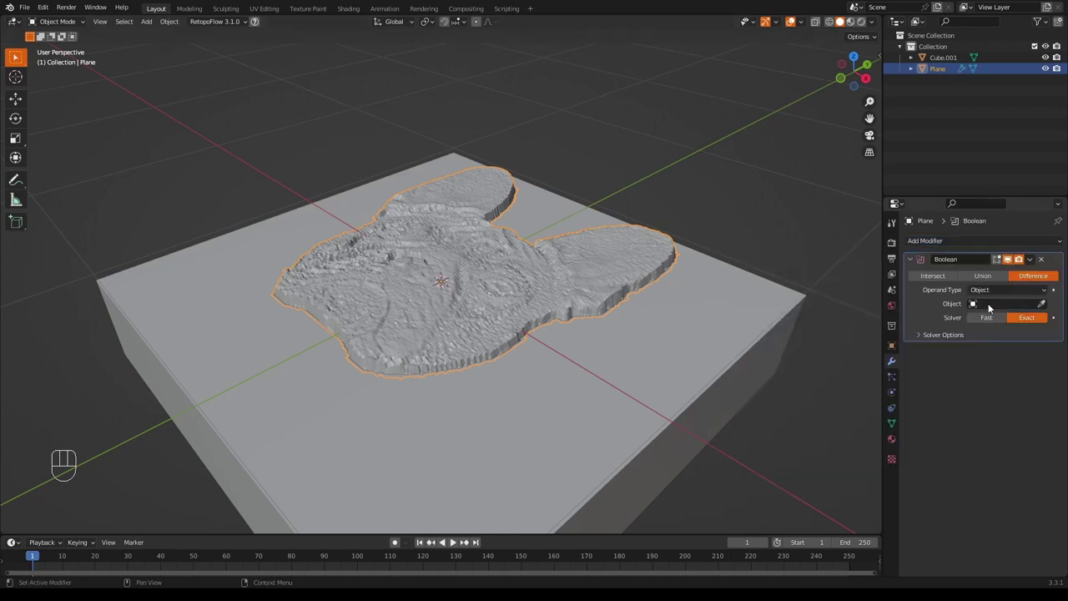
left_click(1041, 305)
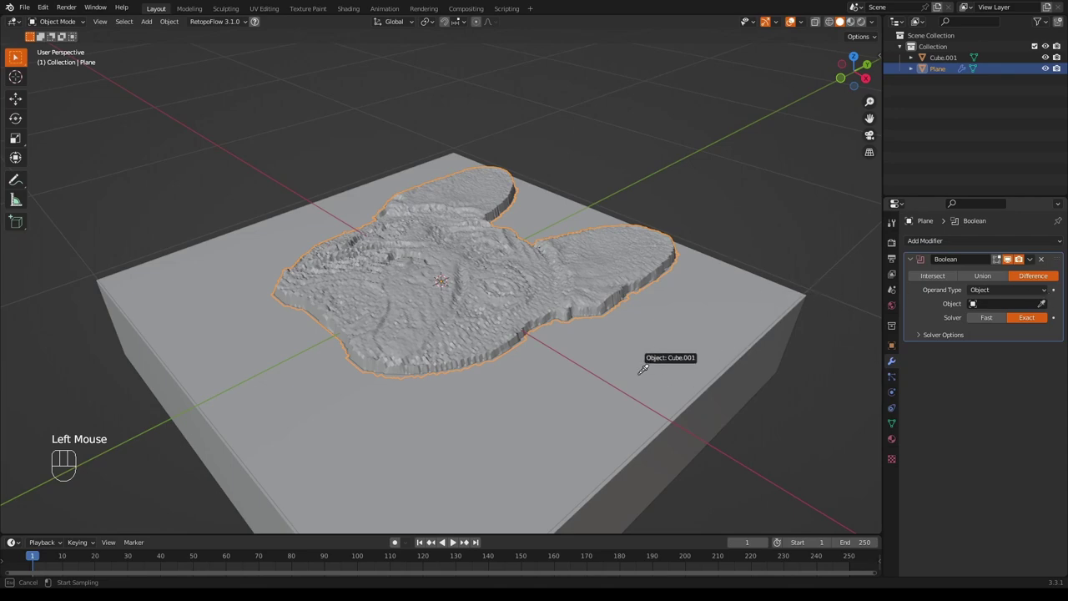
left_click(604, 393)
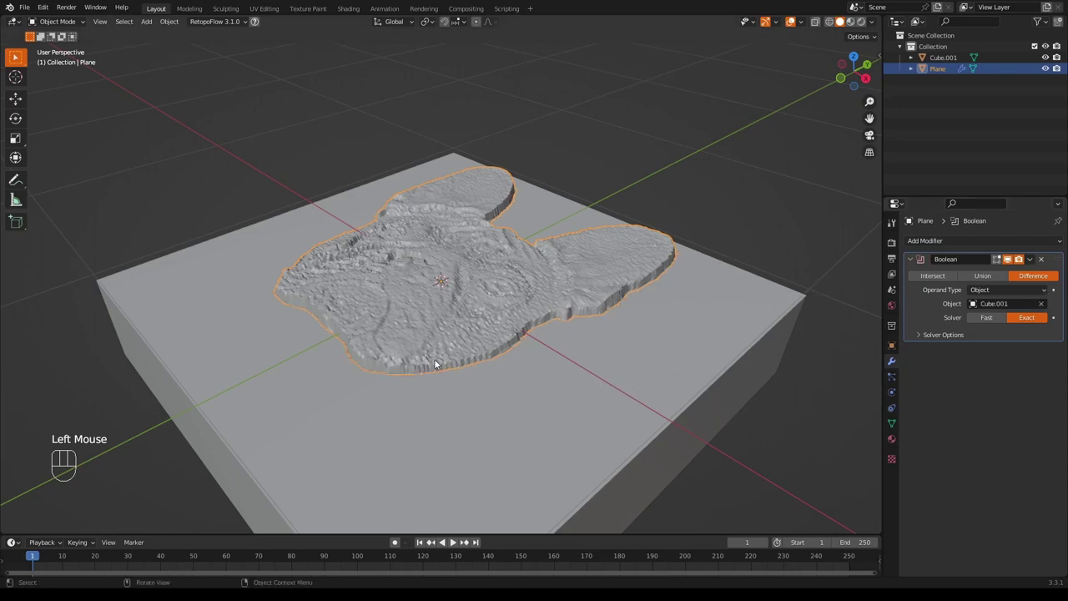
Examine the relief's cut edge up close for wrongly oriented faces, checking the Face Orientation overlay option.
middle_click_drag(602, 396, 464, 366)
scroll(445, 373, "up", 4)
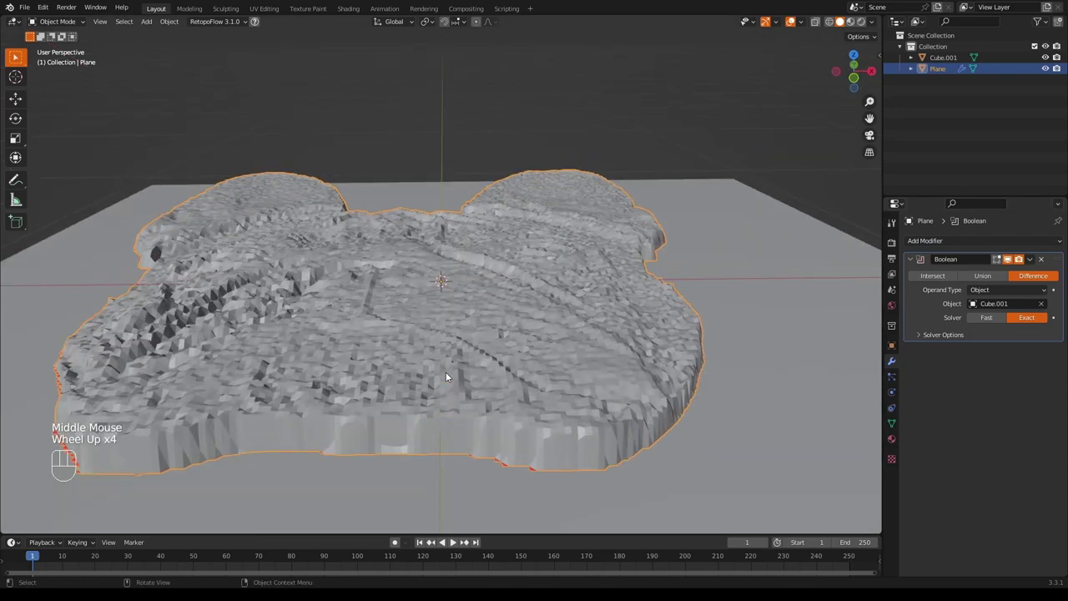
left_click(801, 21)
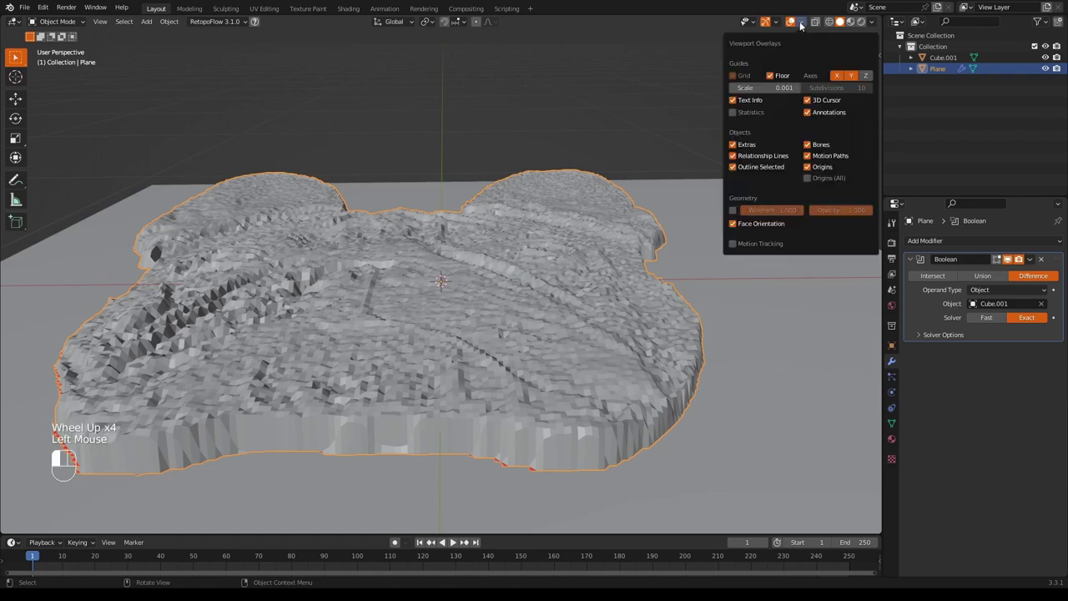
left_click(734, 224)
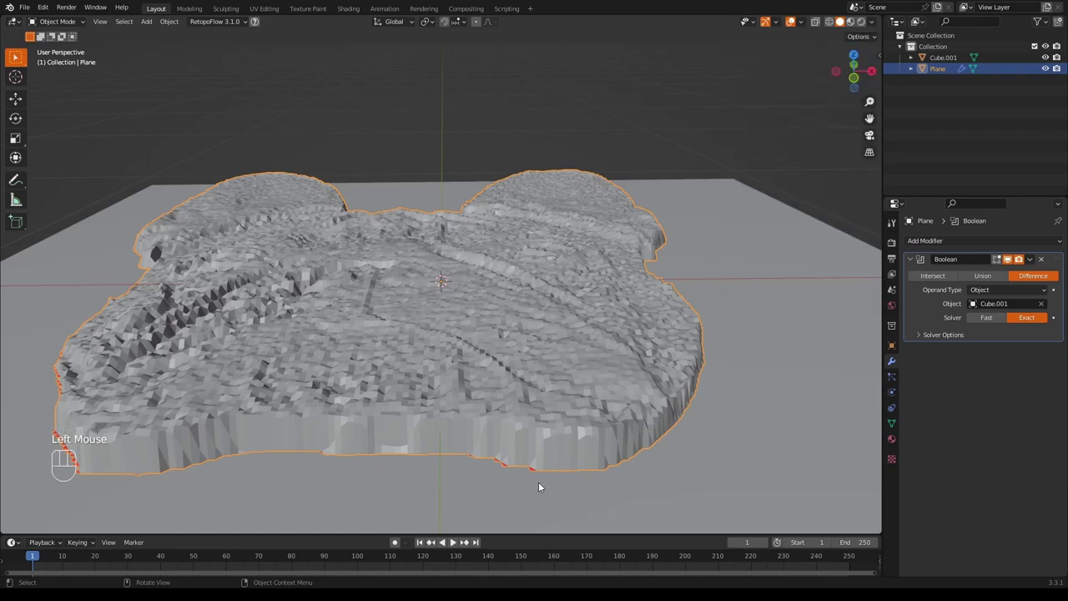
middle_click_drag(319, 489, 291, 470)
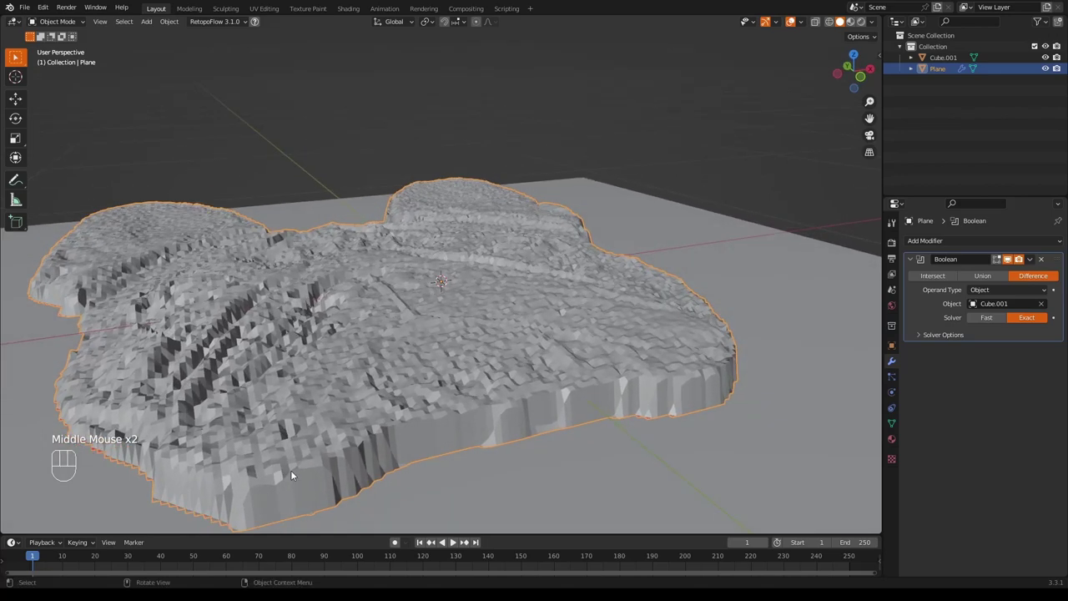
Switch the Boolean solver to Fast and apply the modifier to the dog relief.
left_click(987, 318)
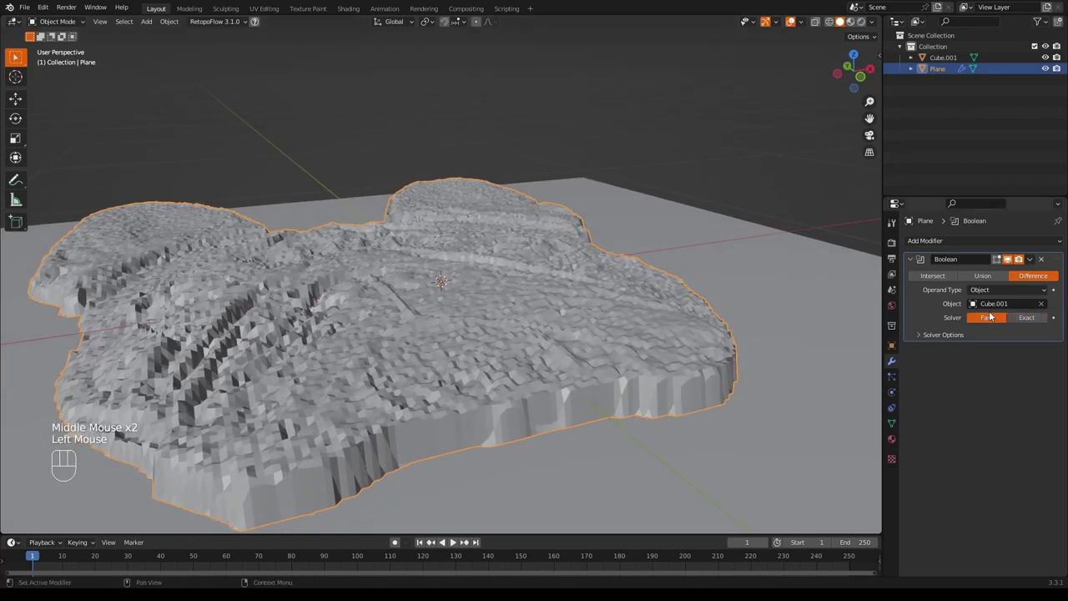
middle_click_drag(870, 332, 704, 333)
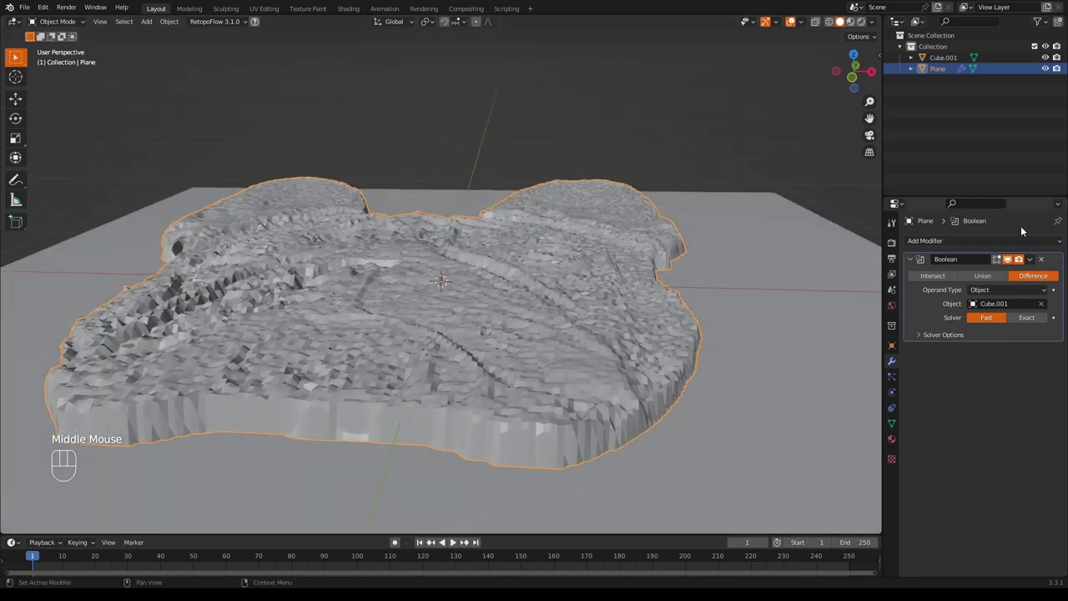
left_click(1031, 260)
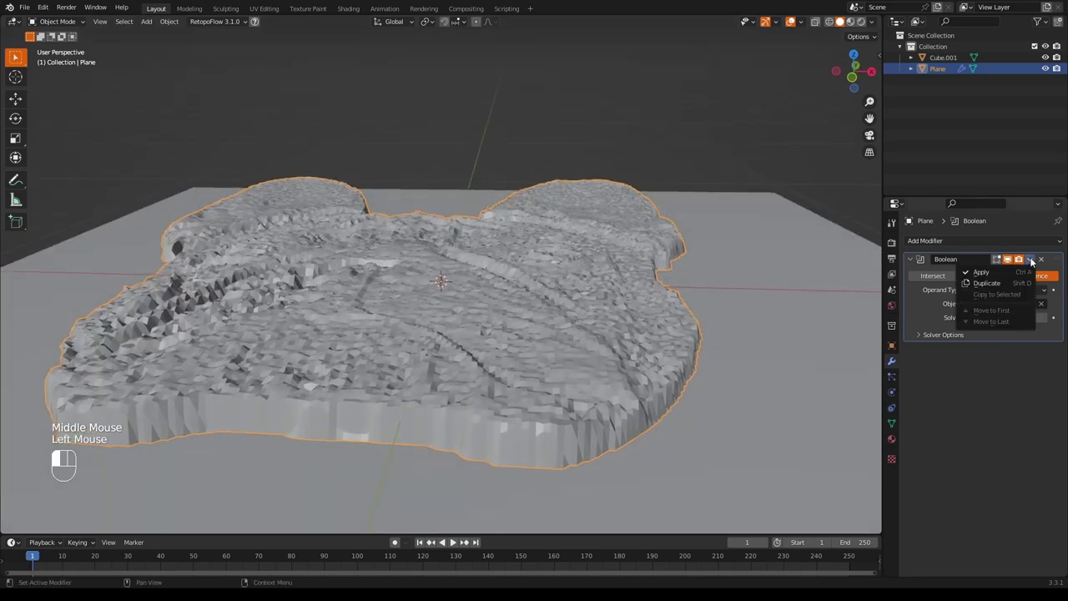
left_click(984, 273)
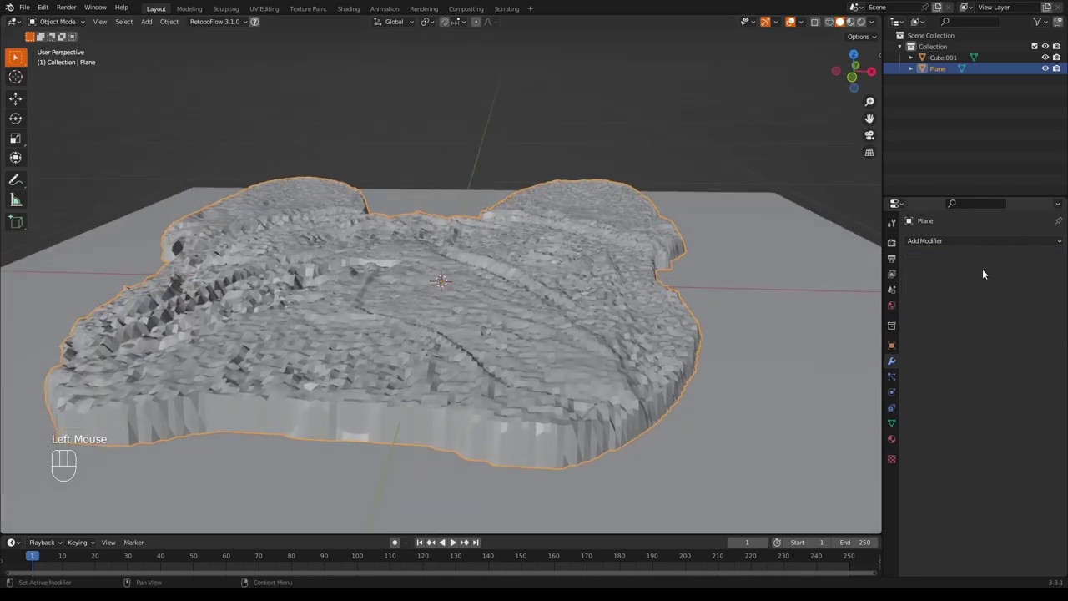
Hide the flattened cube and view the trimmed dog relief from above.
left_click(1045, 57)
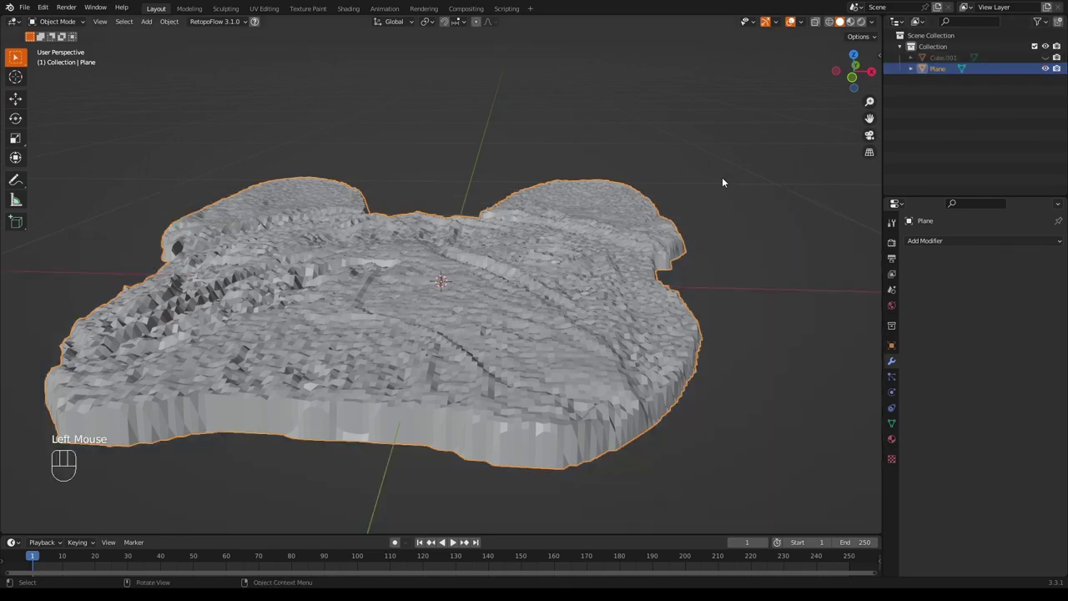
middle_click_drag(723, 179, 735, 239)
scroll(732, 241, "down", 2)
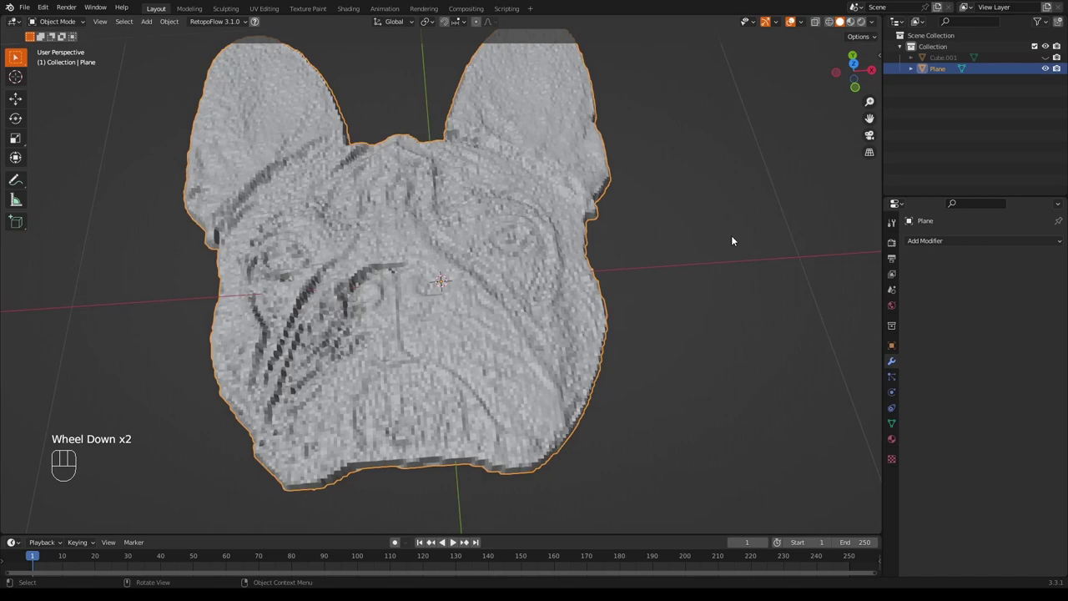